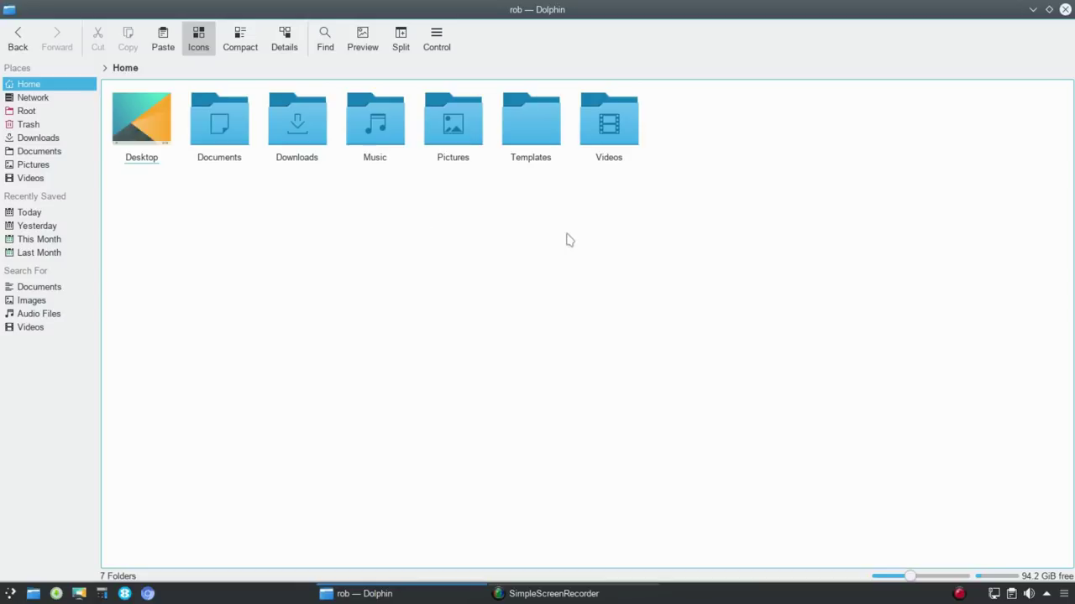
Switch Home from compact to details view, listing Size, Modified and Rating columns.
click(242, 42)
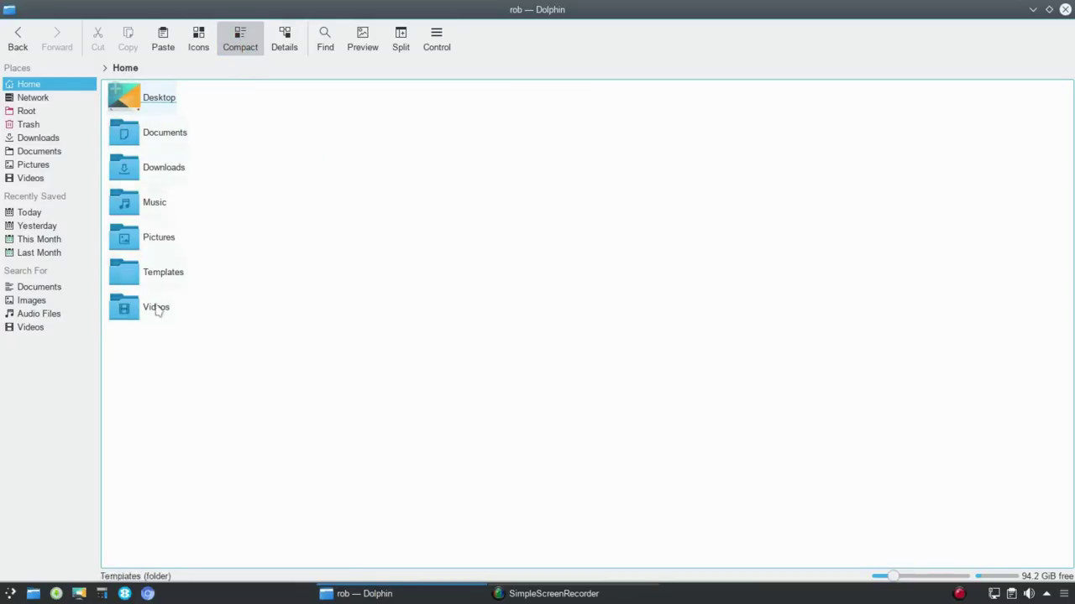
click(284, 42)
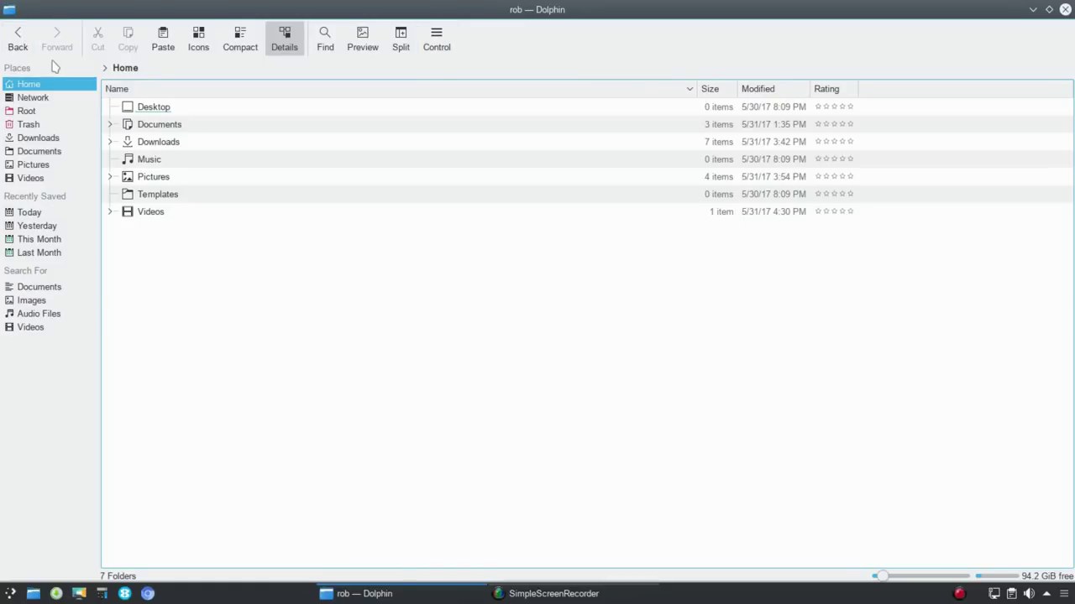
Step back four times through the folder history from Videos to the home folder.
click(15, 39)
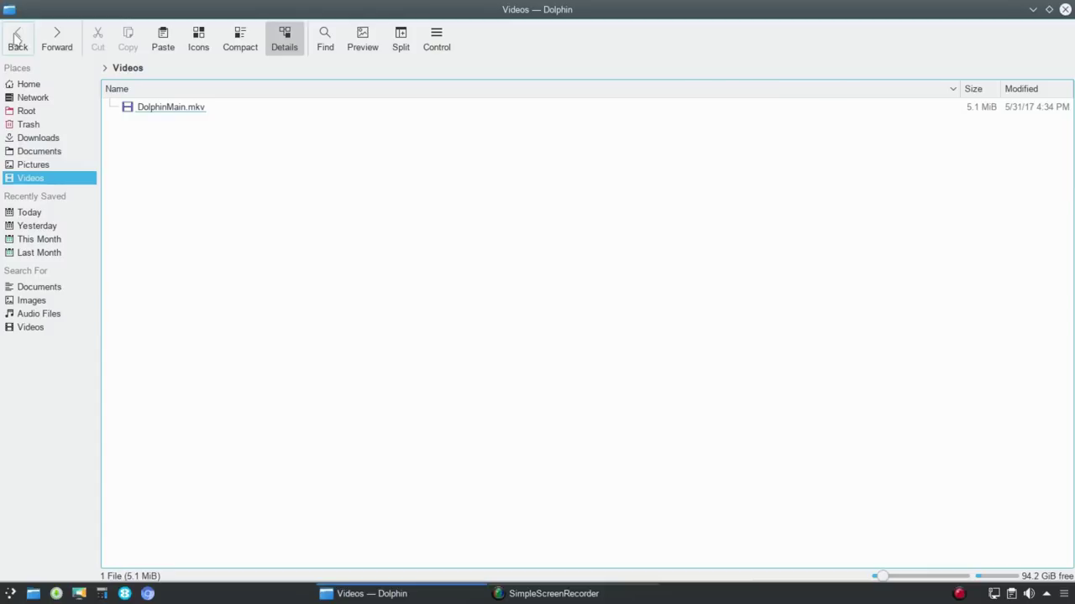
click(15, 39)
click(15, 39)
click(15, 38)
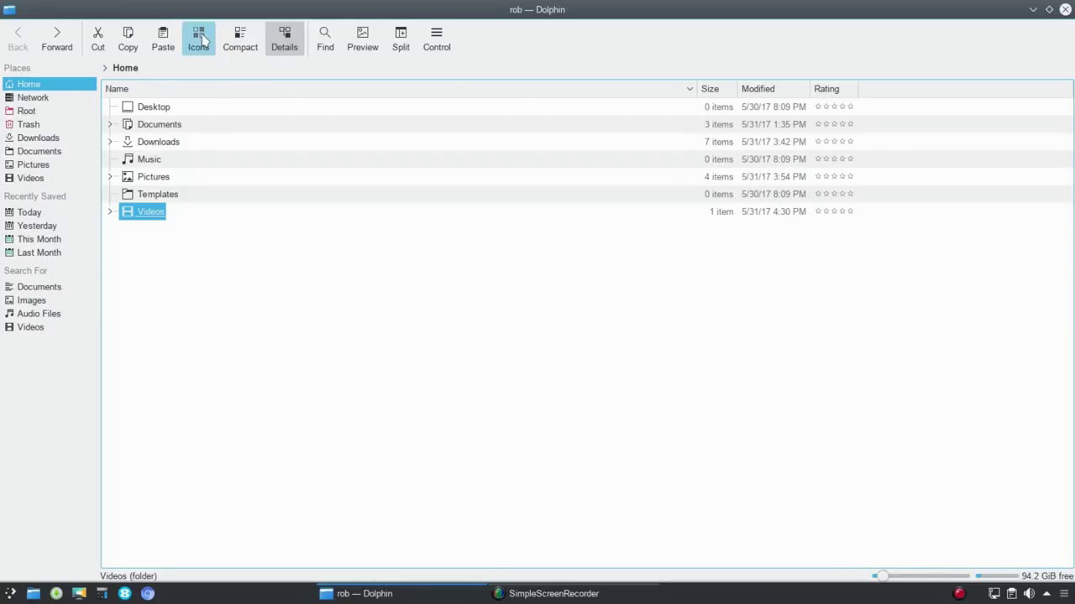
Show Home as icons, then step forward through the history back to Home.
click(200, 38)
click(57, 39)
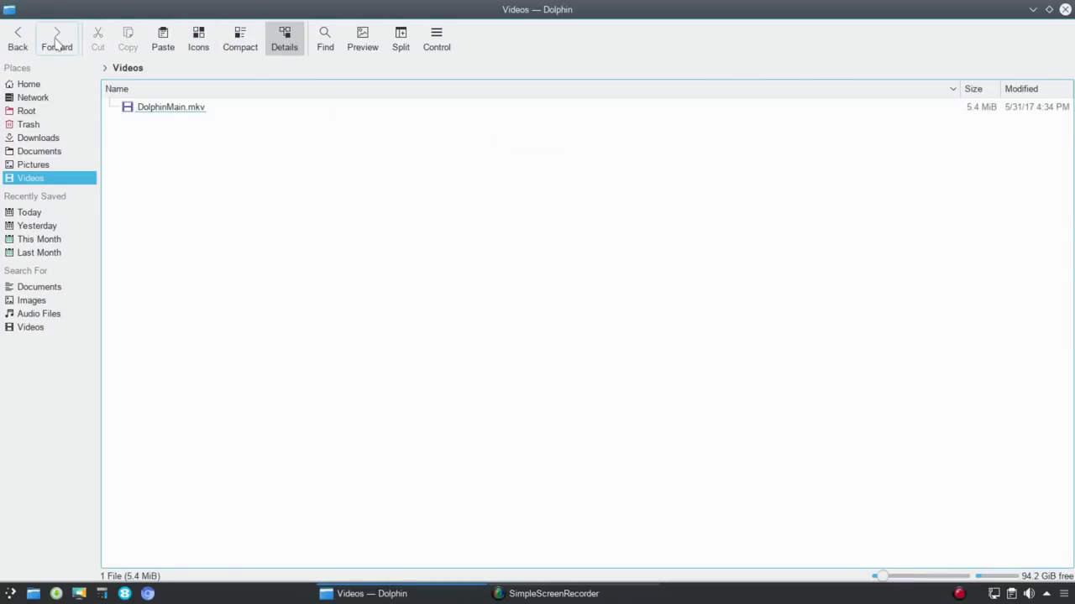
click(56, 39)
click(57, 38)
click(56, 42)
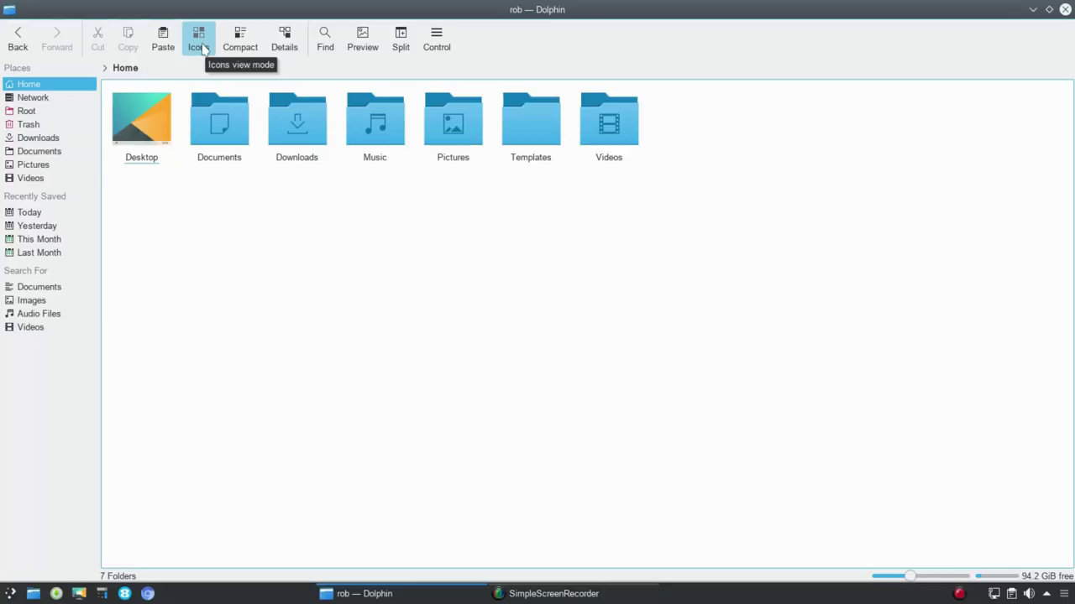
Cycle Home through compact, details and icons view, then enlarge the icons to 128 pixels.
click(240, 44)
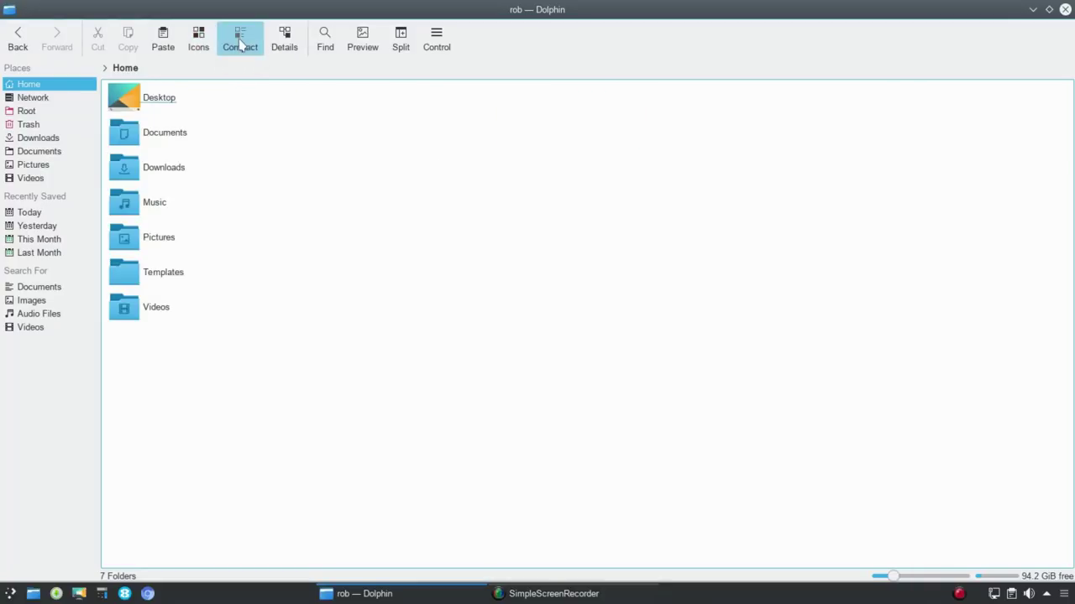
click(285, 46)
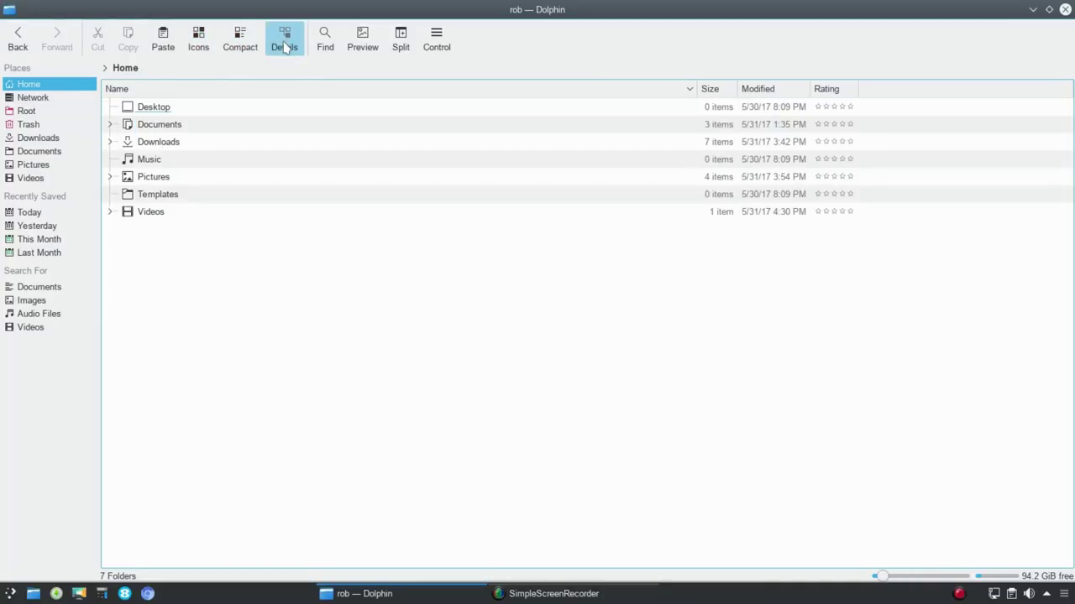
click(200, 36)
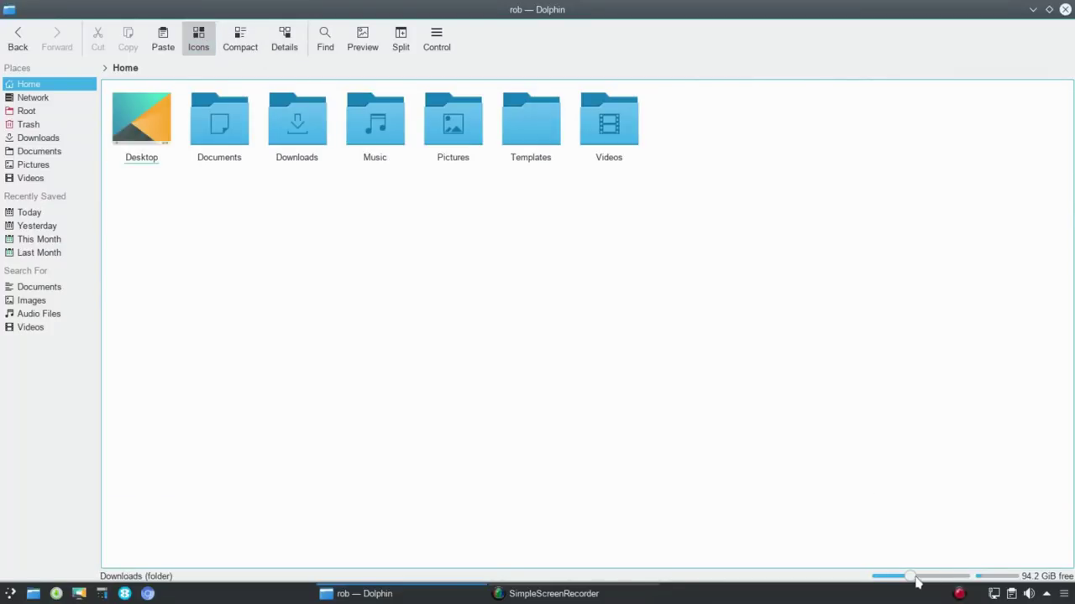
drag(911, 579, 926, 583)
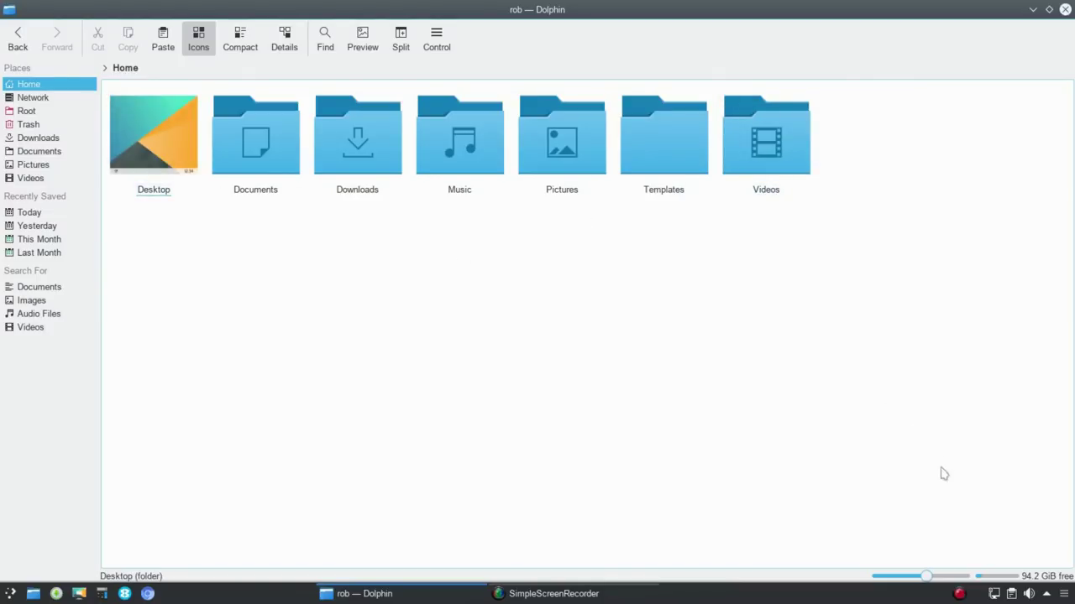
Shrink icons to 64 pixels, switch to compact view, and resize icons from 32 back to 64.
drag(926, 577, 905, 577)
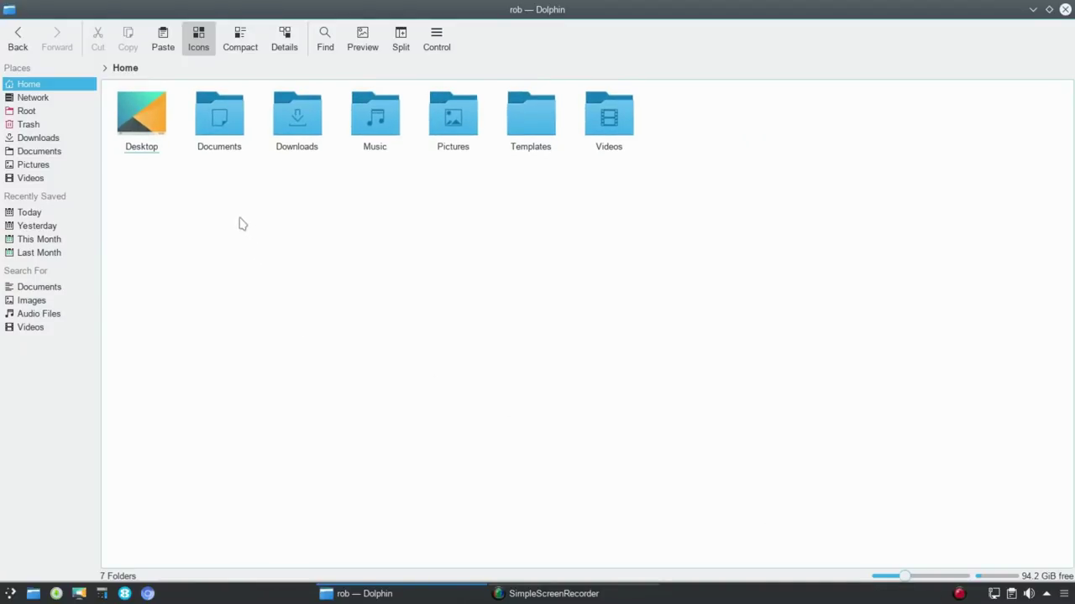
click(240, 48)
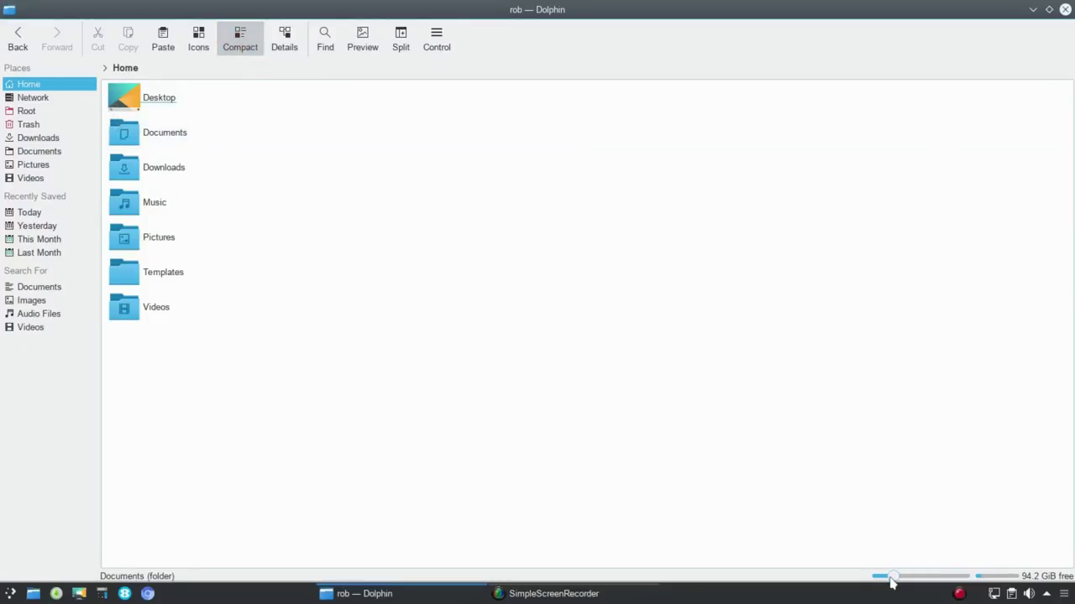
drag(891, 580, 880, 583)
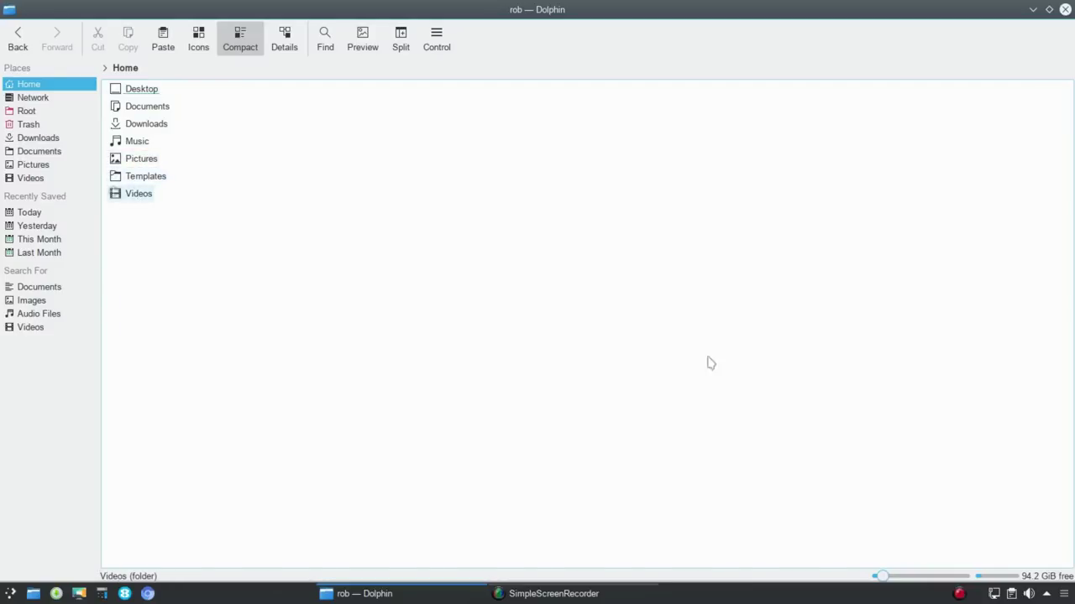
mouse_move(881, 579)
mouse_down()
mouse_move(900, 582)
mouse_move(885, 581)
mouse_up()
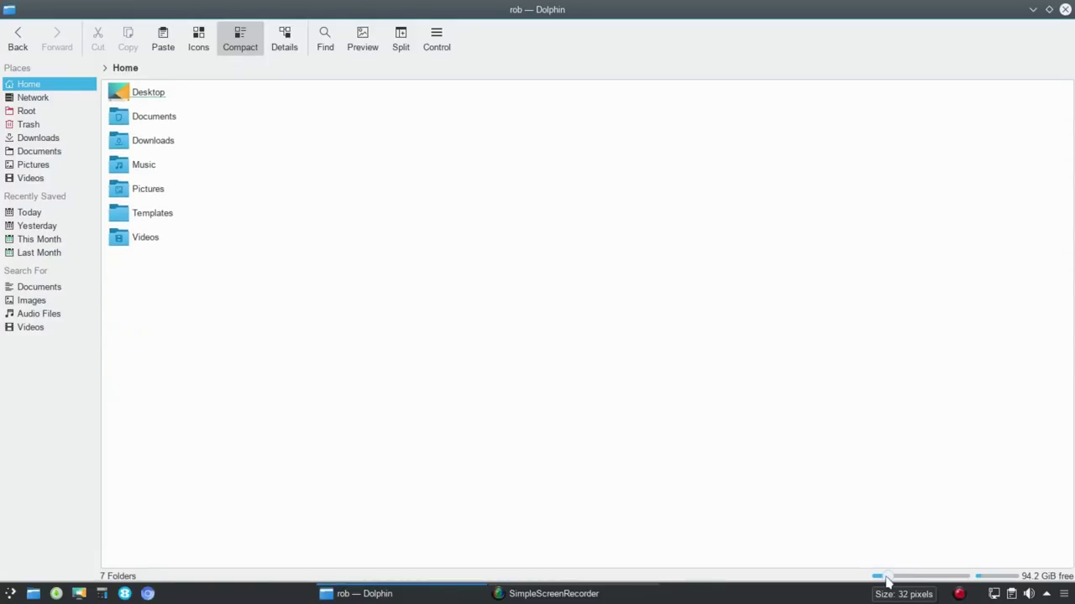
Switch to details view and adjust the row icon size, settling at 32 pixels.
click(284, 38)
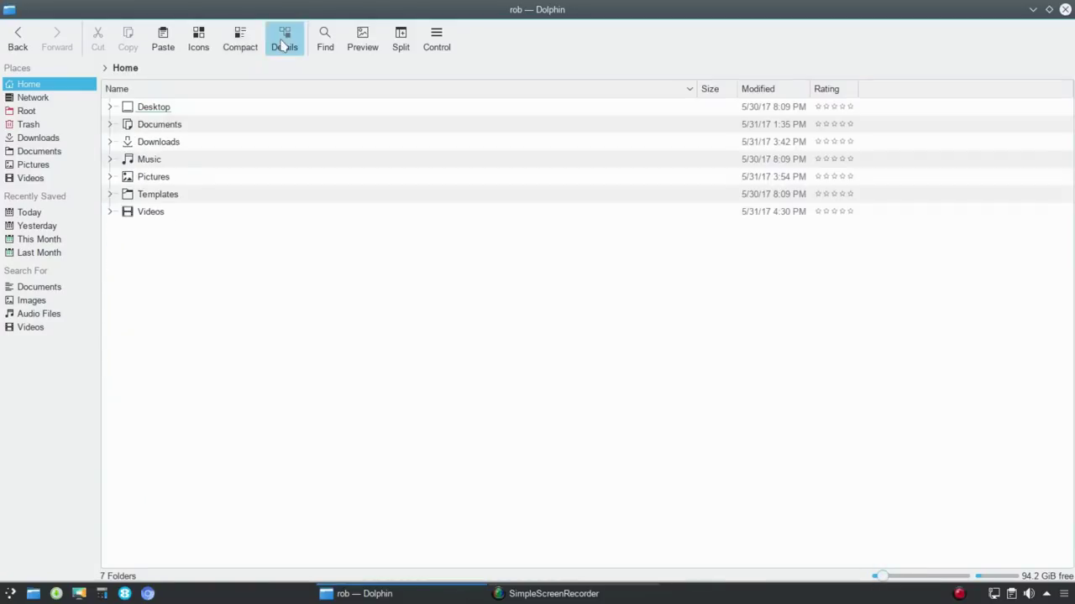
drag(882, 580, 893, 579)
drag(896, 580, 888, 579)
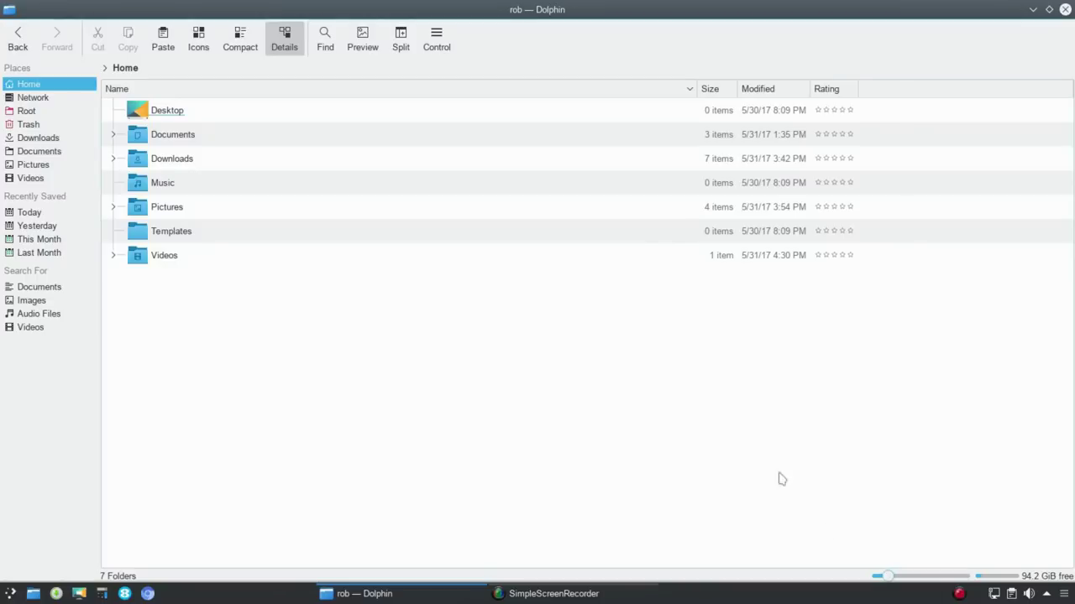
Enable Automatic Column Widths from the Name header menu and slightly narrow the Name column.
right_click(602, 91)
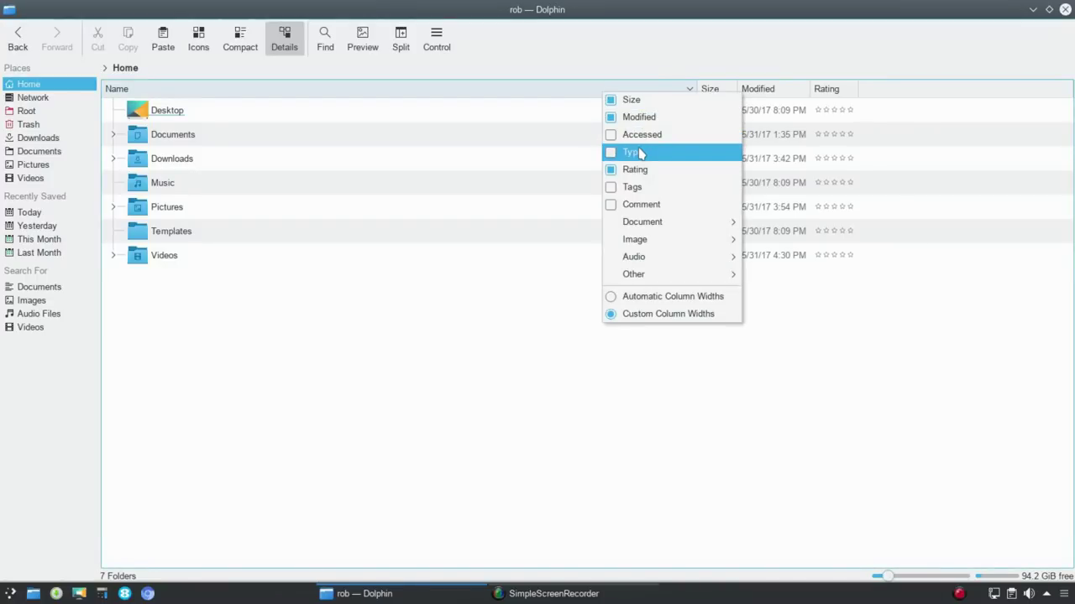
click(637, 171)
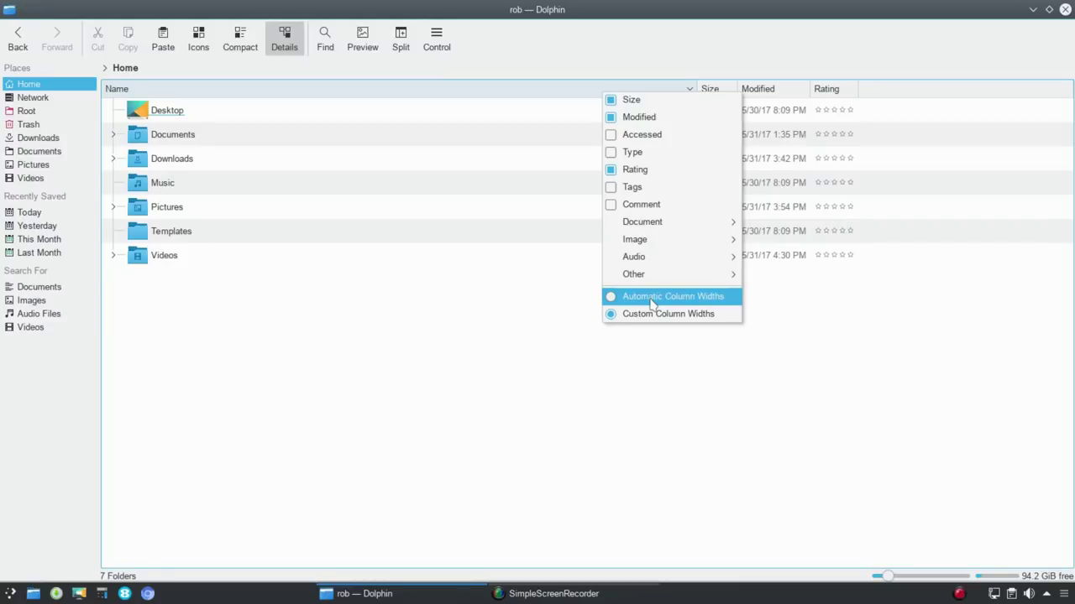
click(651, 303)
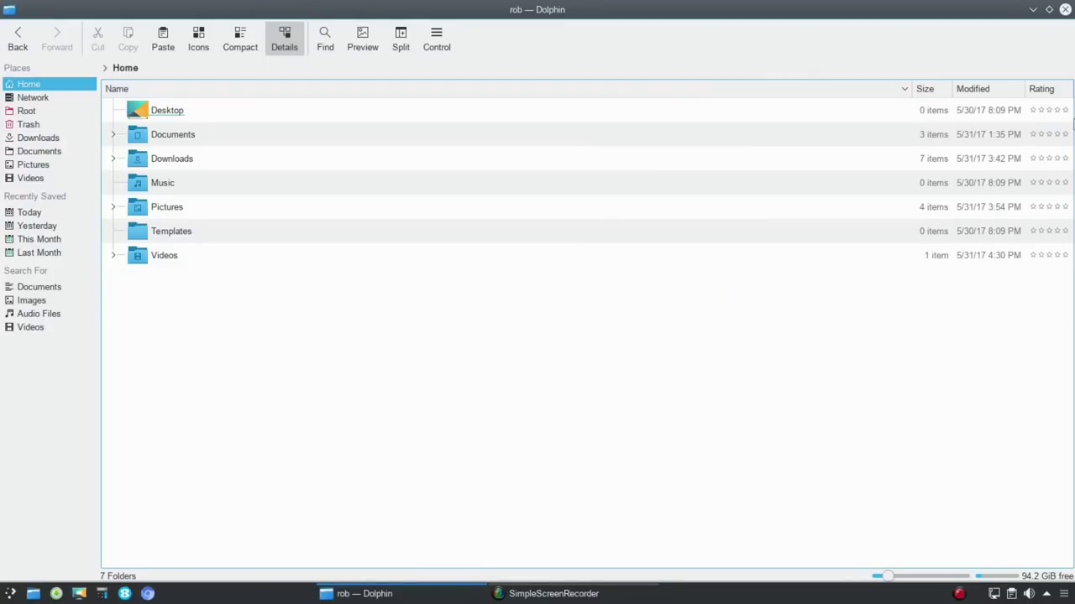
mouse_move(913, 88)
mouse_down()
mouse_move(677, 89)
mouse_move(915, 107)
mouse_up()
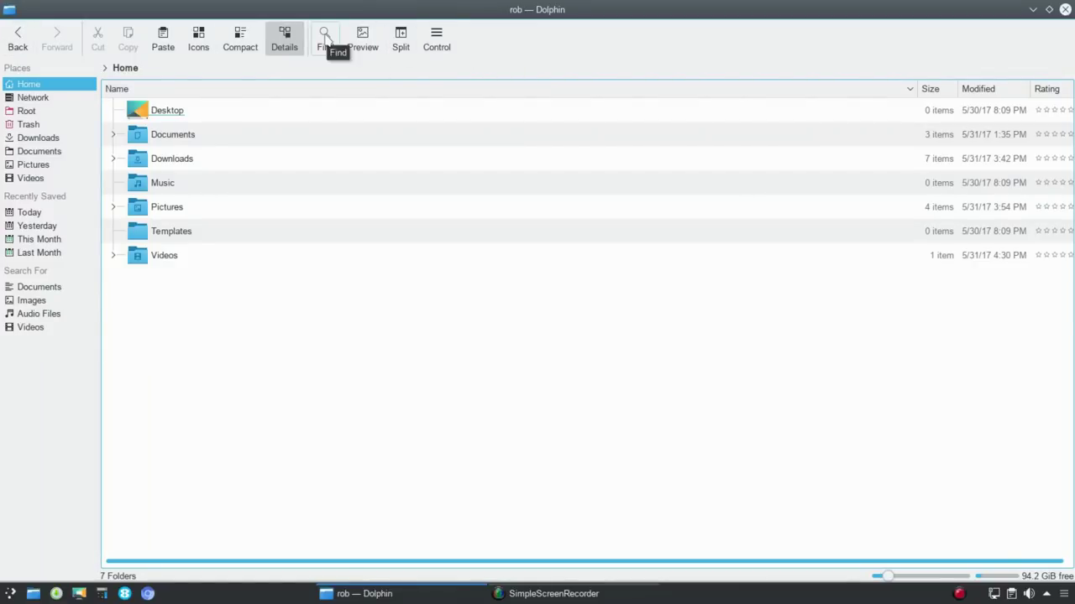
Turn on previews, close the search panel, and show Home as large icons.
click(326, 42)
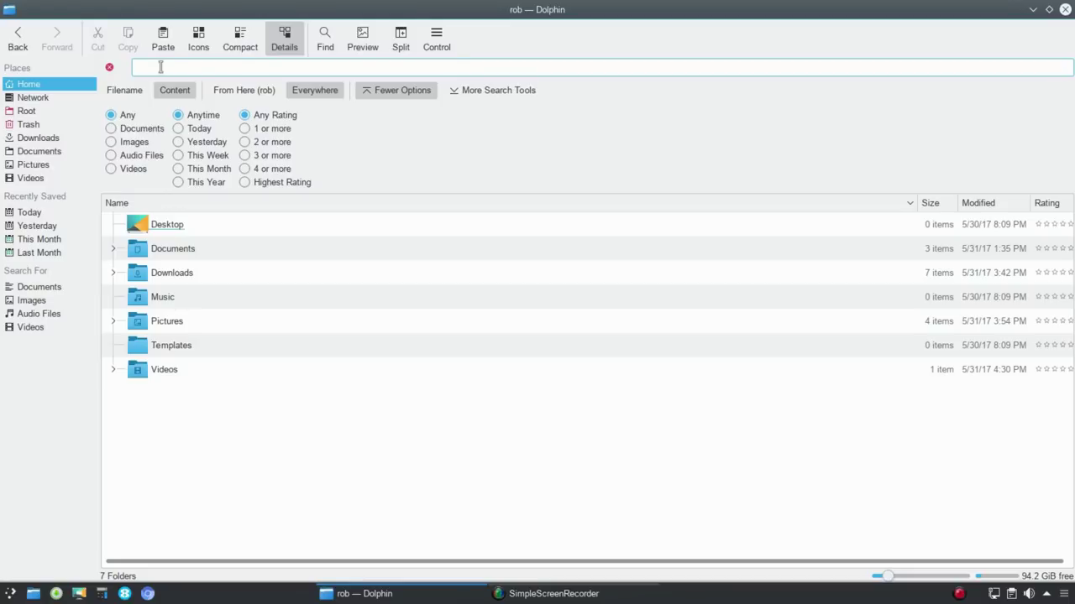
click(363, 35)
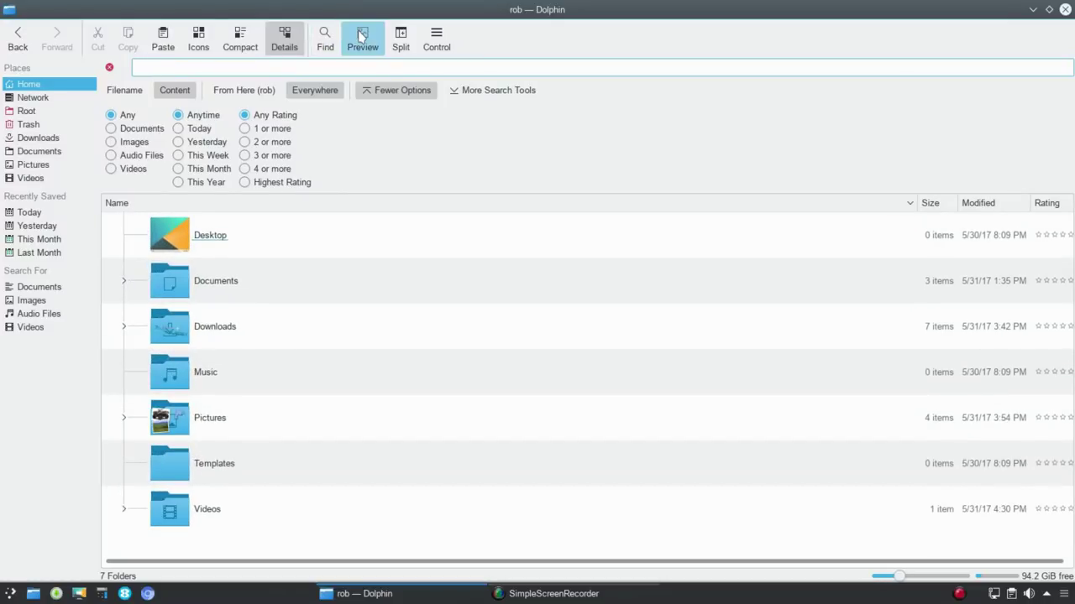
click(108, 68)
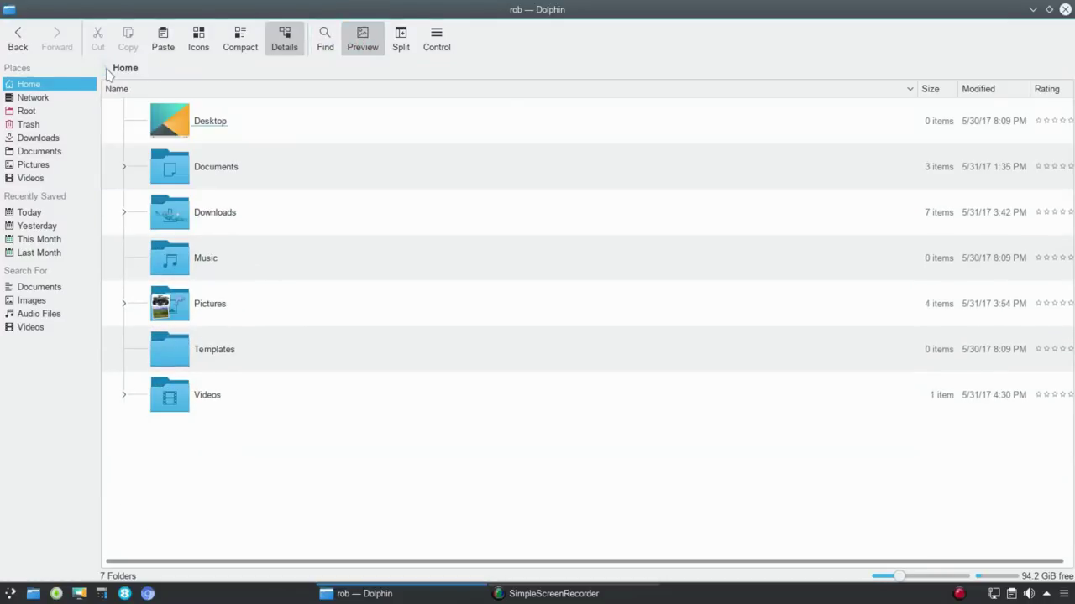
click(201, 40)
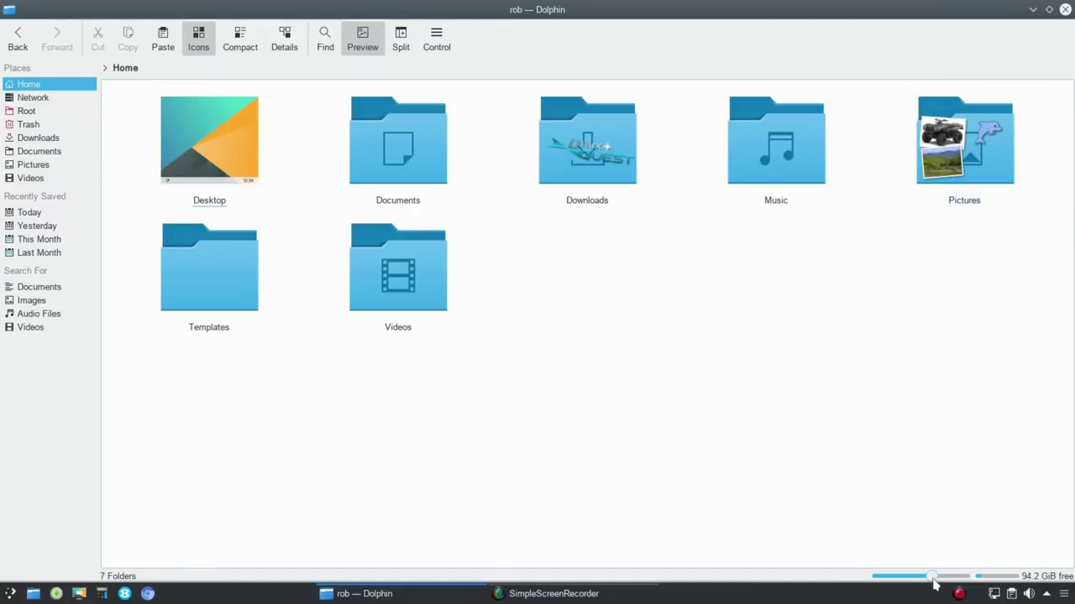
Shrink icons slightly, open Pictures with thumbnails on, and split the view into two panes.
mouse_move(934, 583)
drag(933, 584, 905, 584)
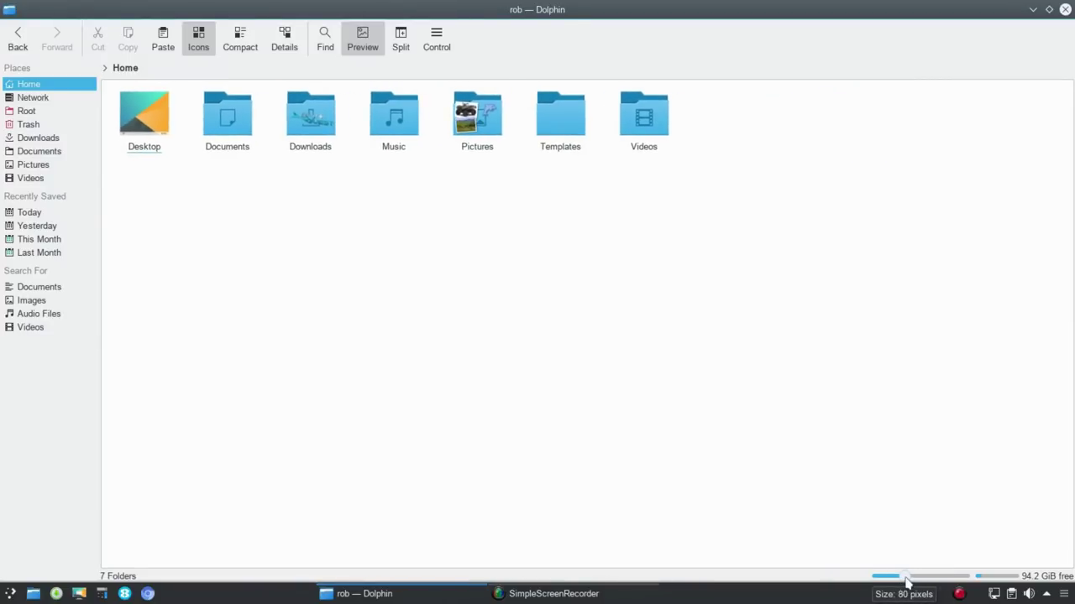
click(489, 135)
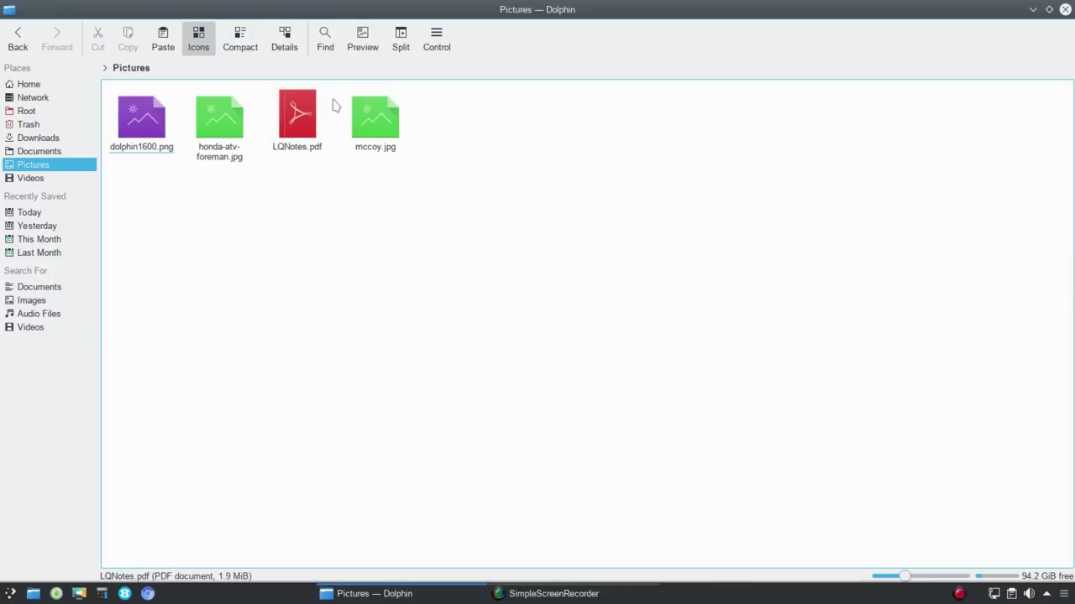
click(363, 35)
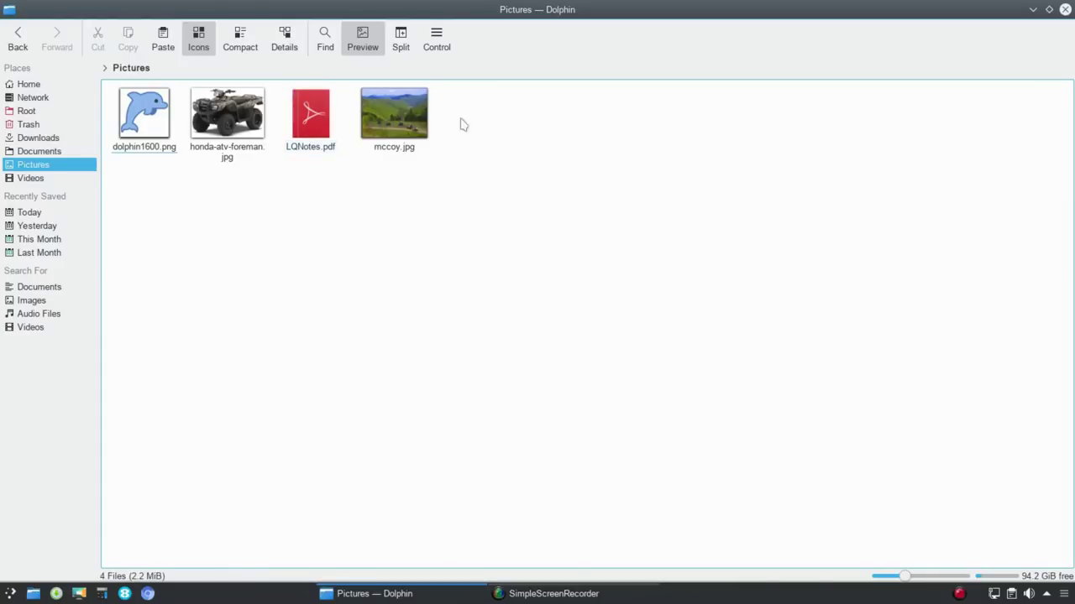
click(402, 29)
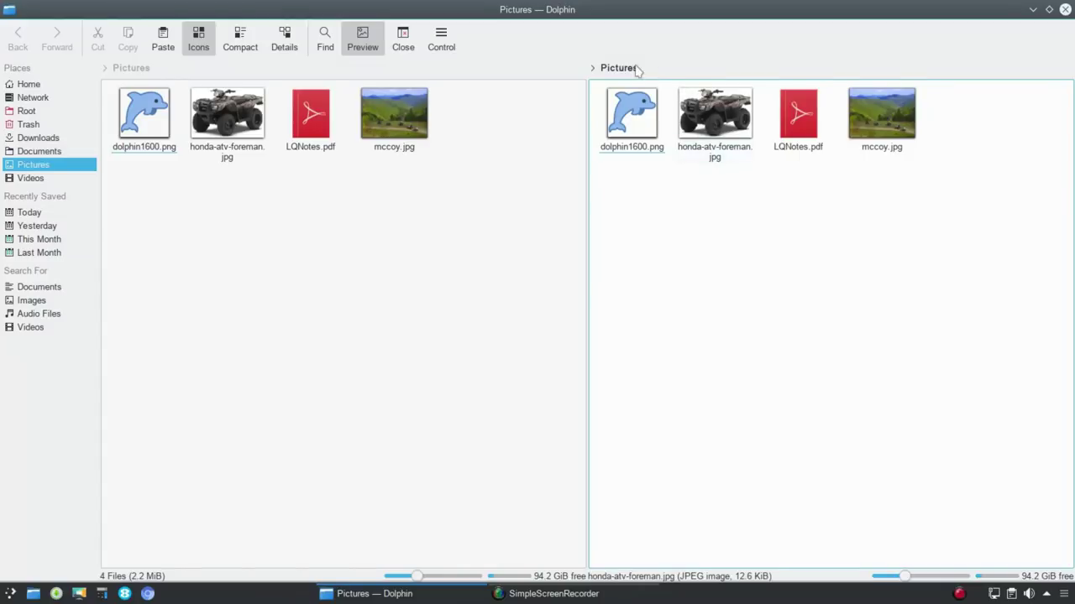
Navigate the right pane through the home folder into Downloads.
click(594, 69)
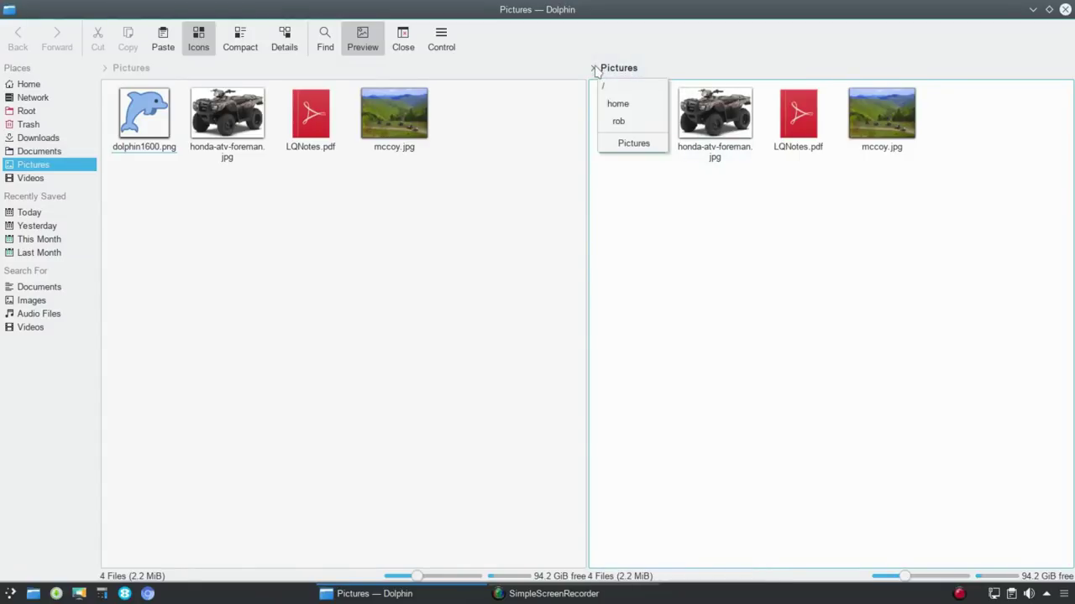
click(618, 104)
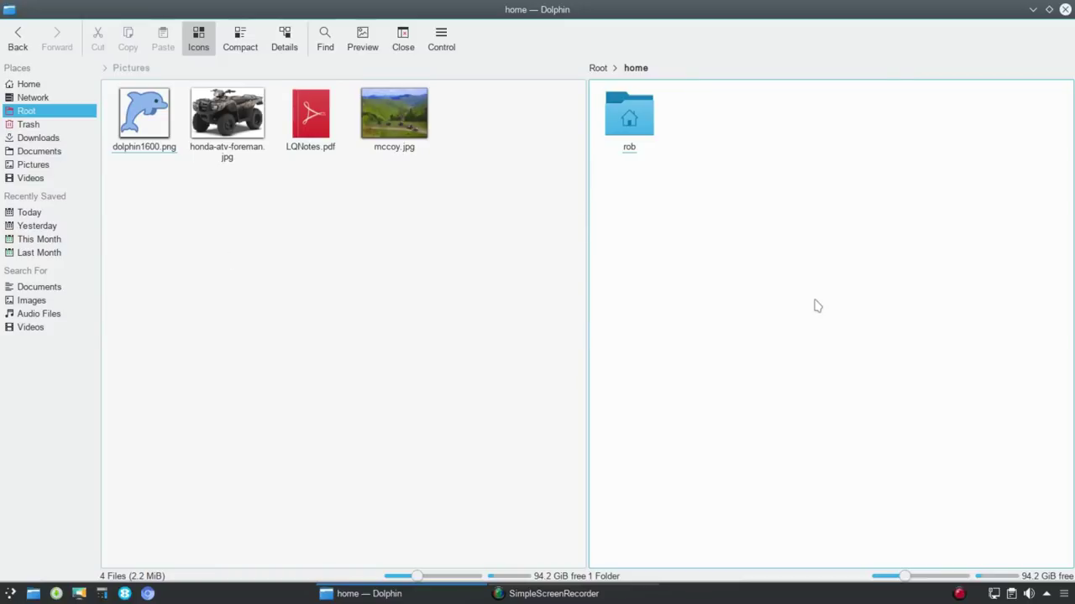
click(630, 117)
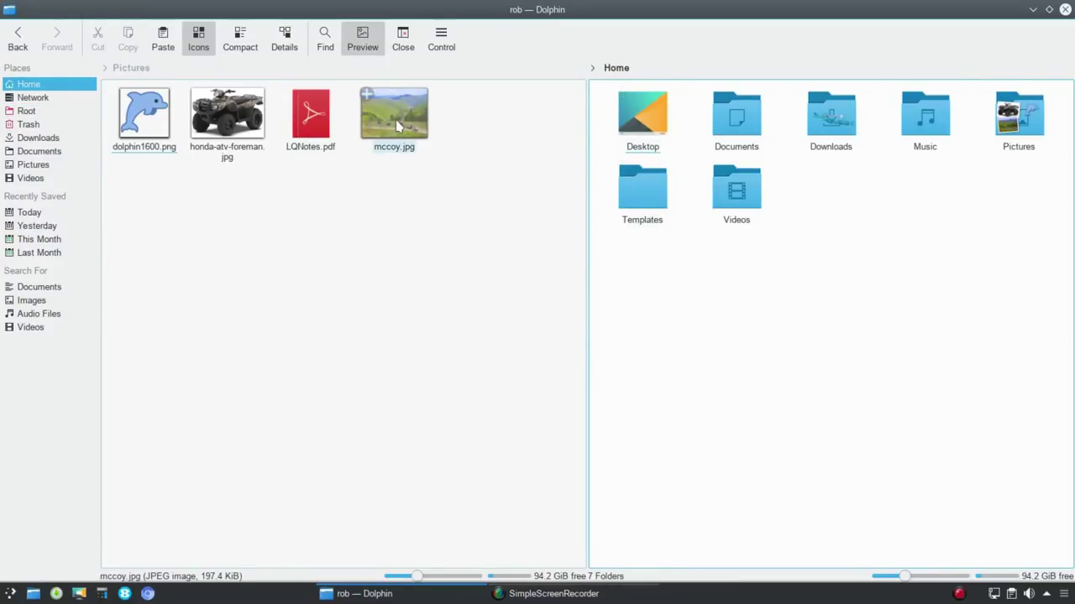
click(833, 159)
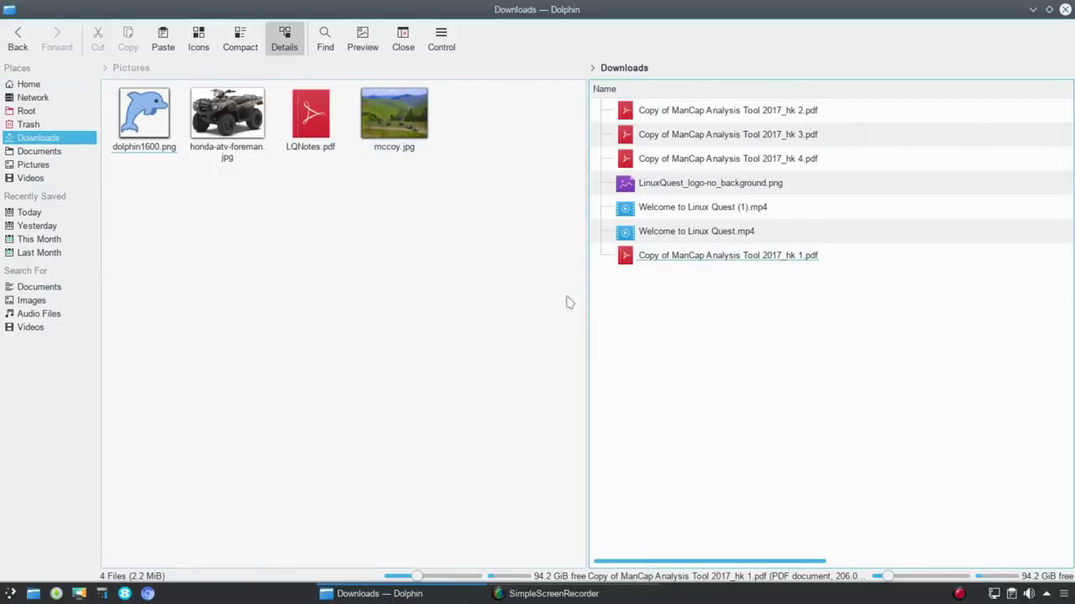
Cancel dropping mccoy.jpg into Downloads, turn previews off, and close the Pictures pane.
mouse_move(394, 114)
mouse_down()
mouse_move(657, 330)
mouse_move(707, 349)
mouse_move(509, 230)
mouse_move(411, 102)
mouse_up()
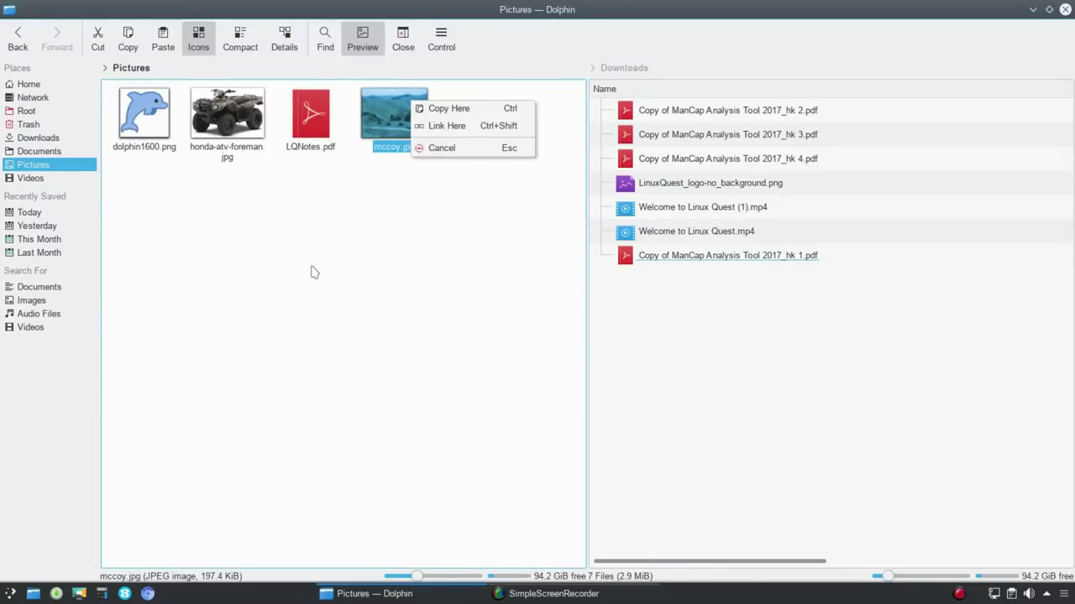
key(Escape)
click(363, 42)
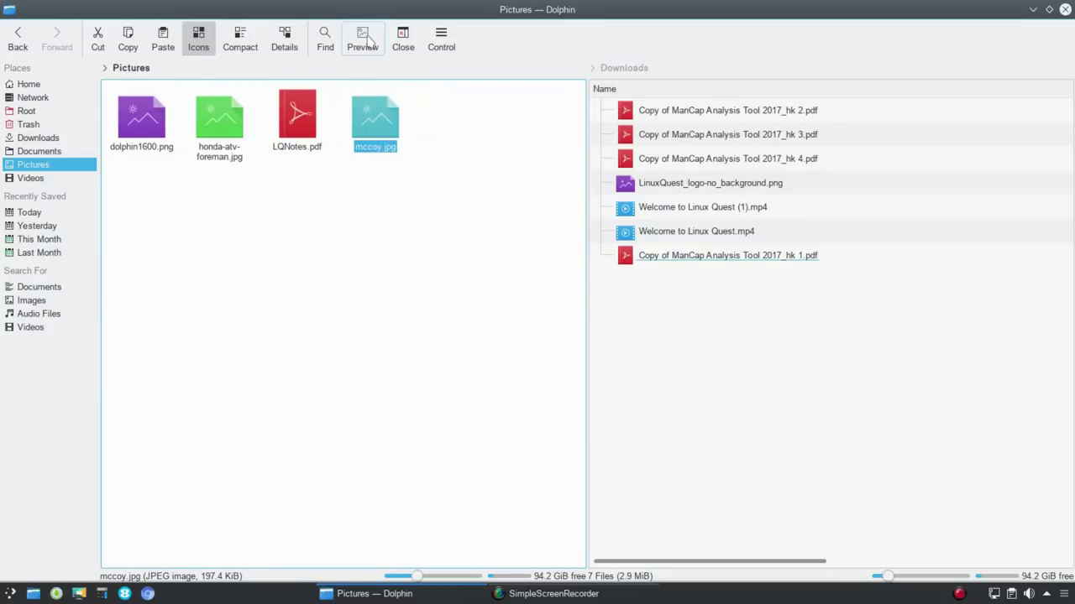
click(404, 36)
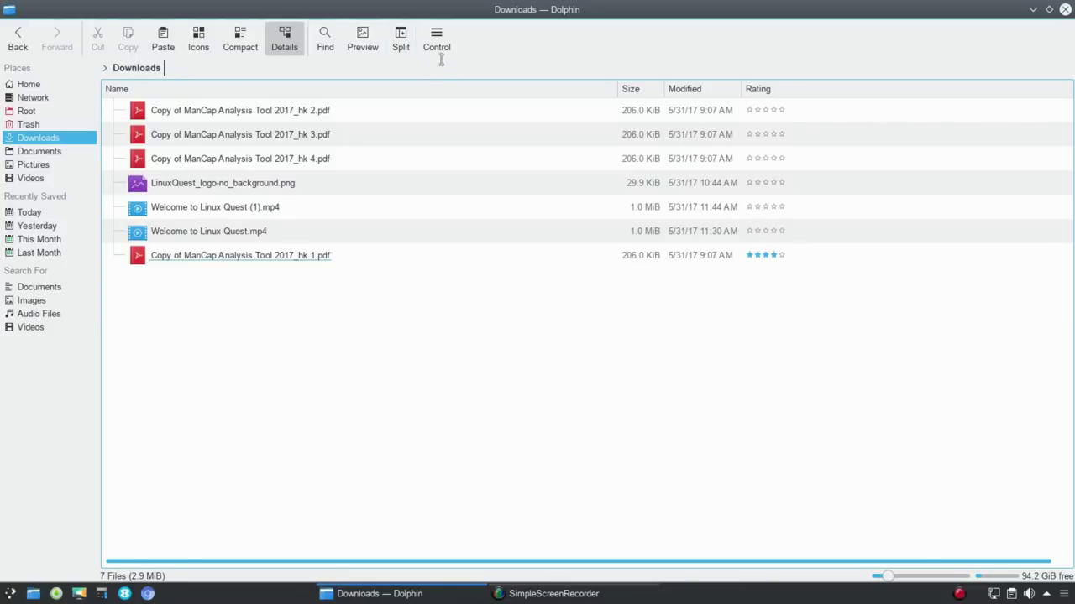
Enable Show in Groups from the Control menu to group Downloads by rating.
click(439, 36)
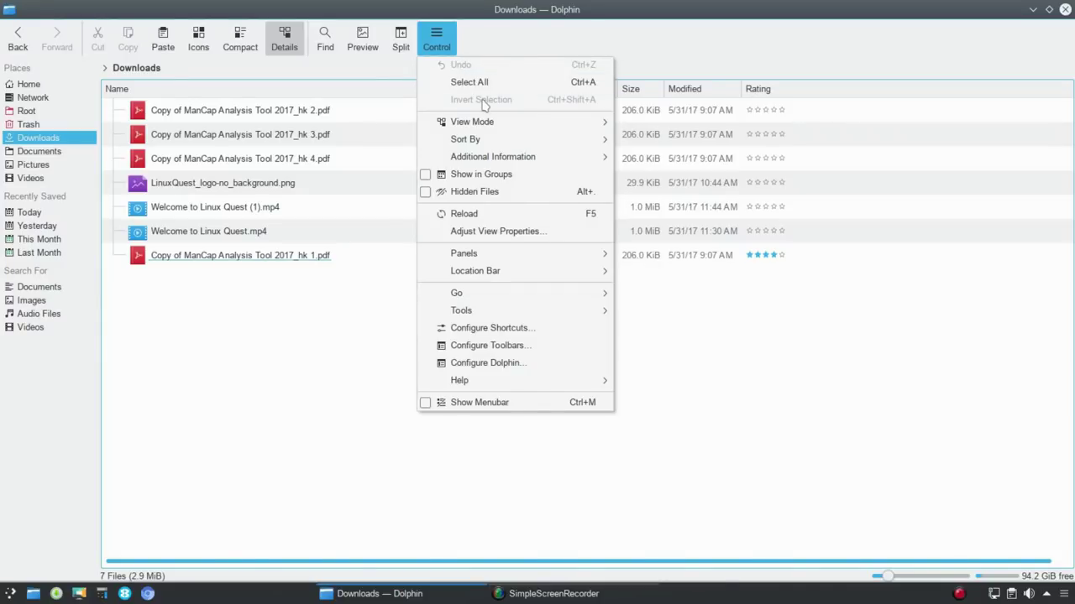
mouse_move(494, 123)
mouse_move(501, 156)
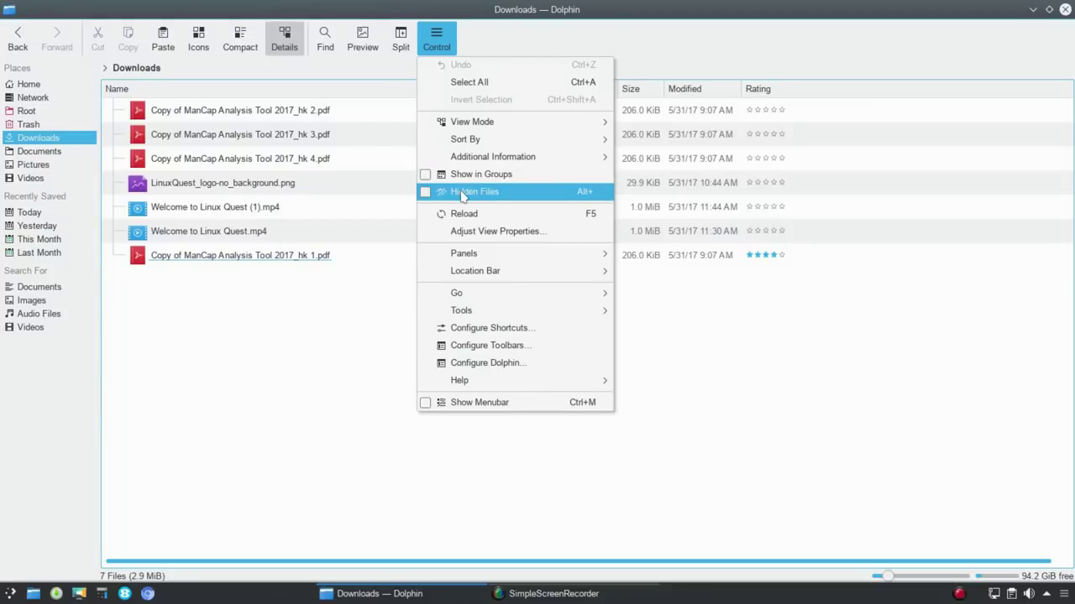
click(425, 174)
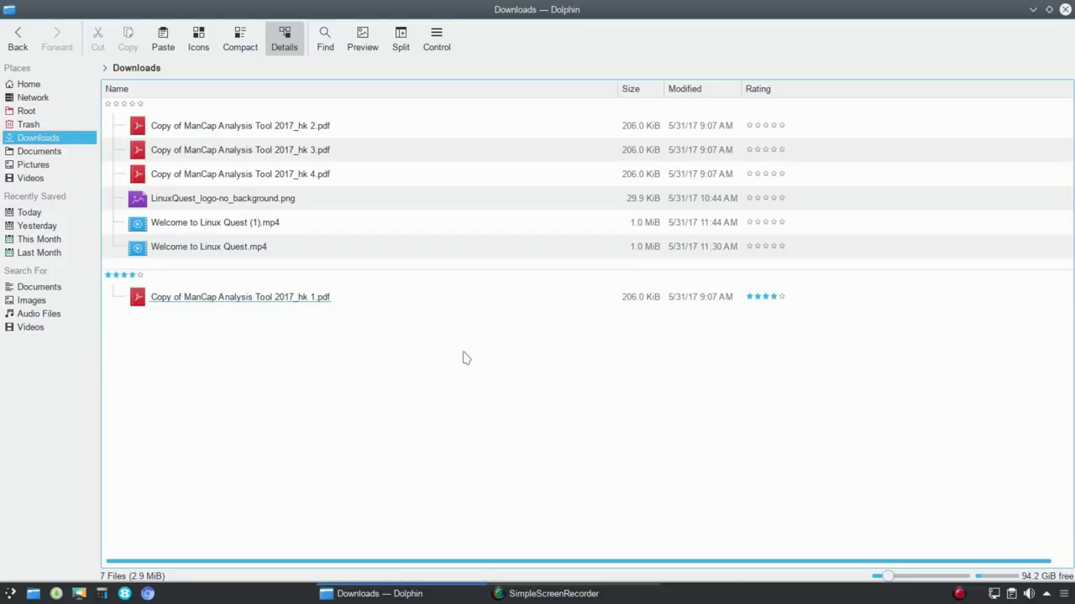
Reload the Downloads folder listing from the Control menu.
click(436, 38)
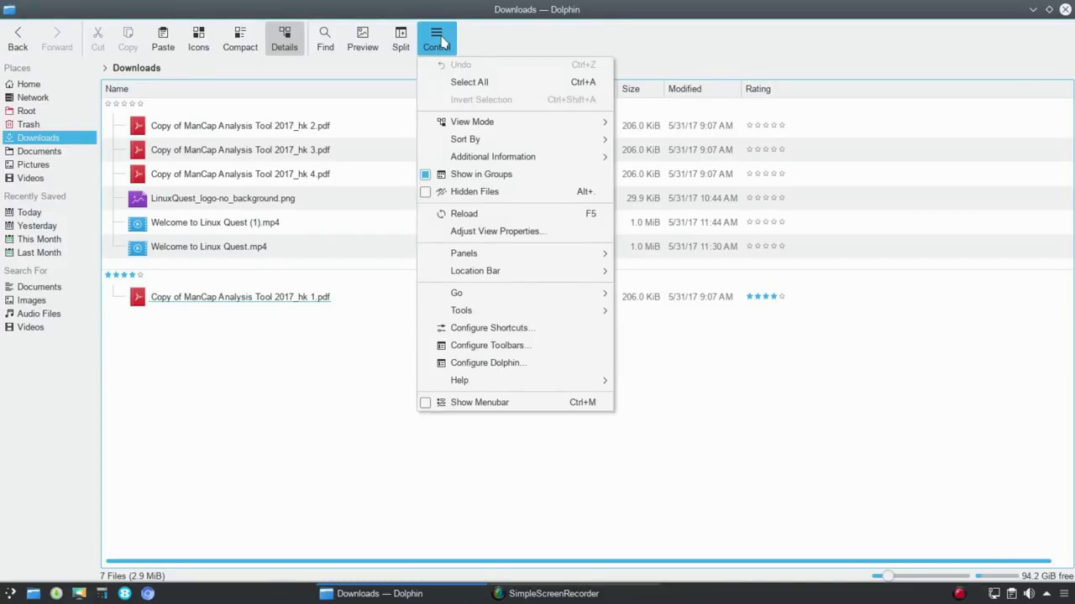
click(481, 216)
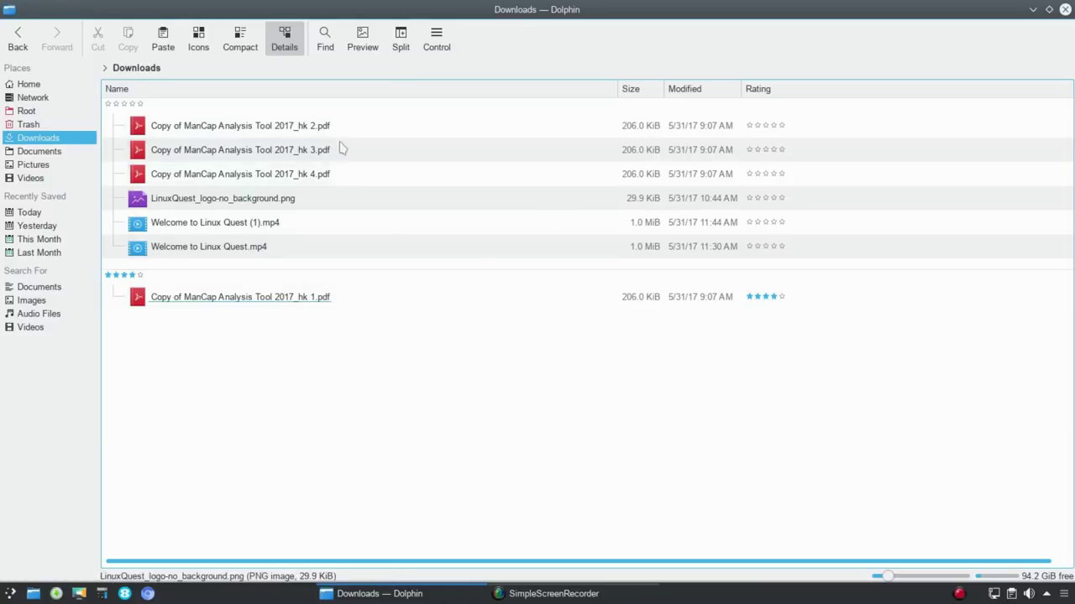
click(438, 48)
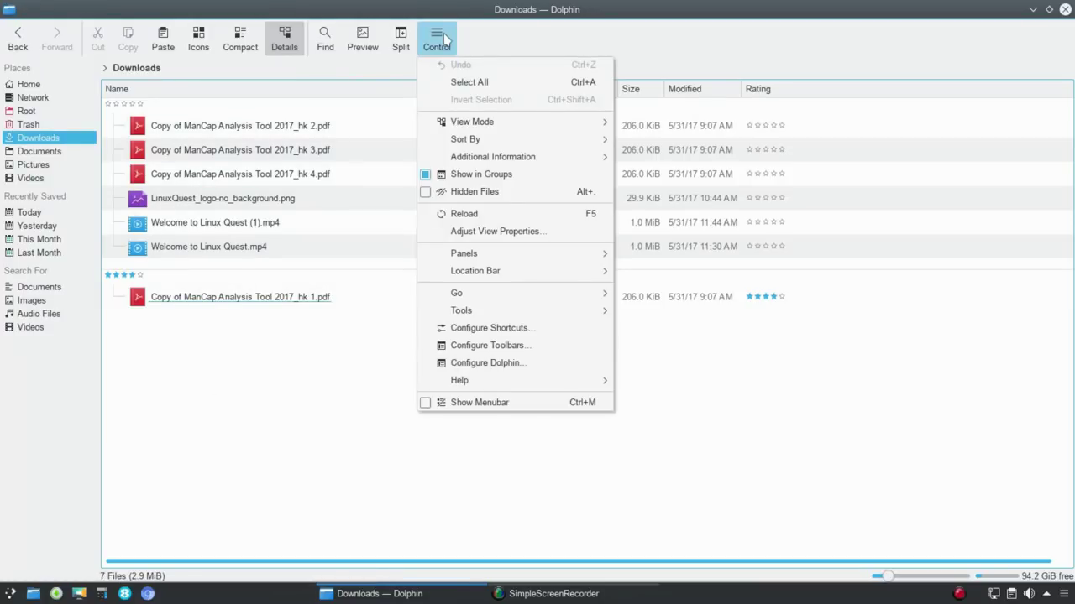
click(514, 239)
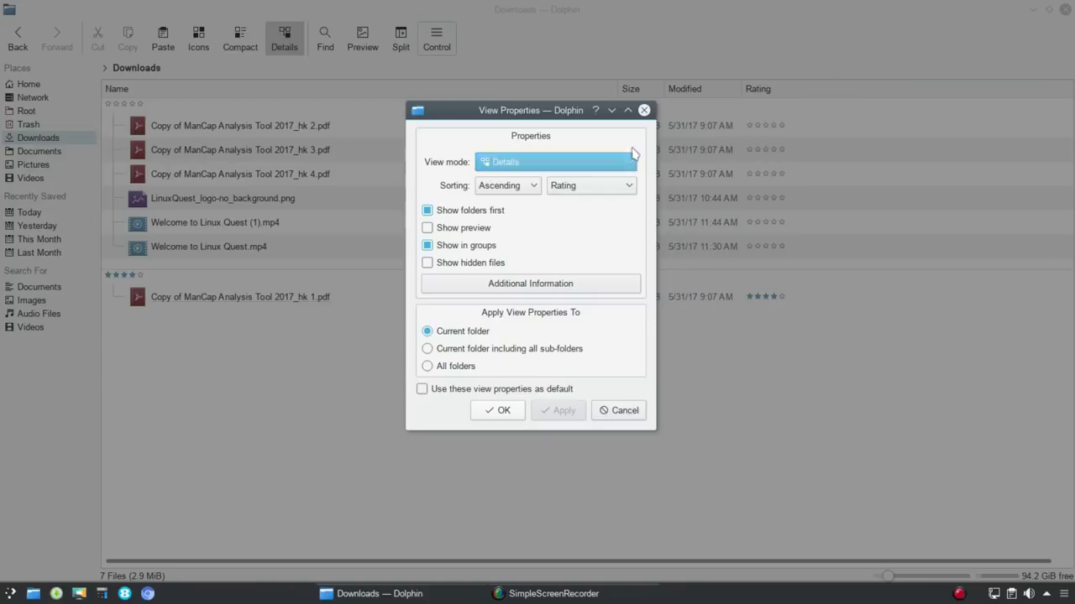
click(643, 109)
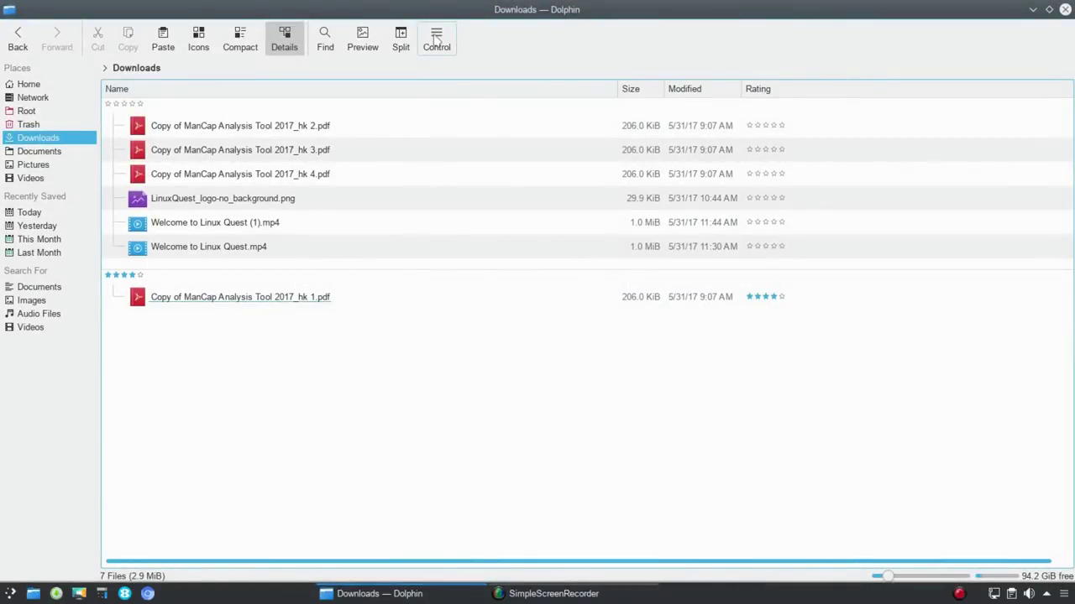
click(437, 40)
mouse_move(509, 260)
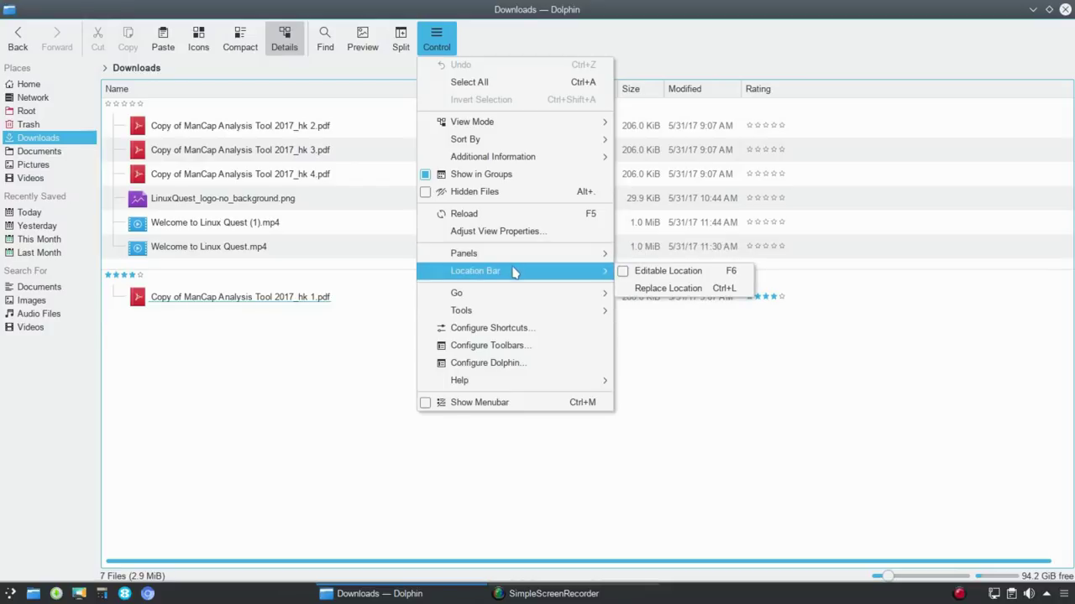
mouse_move(518, 298)
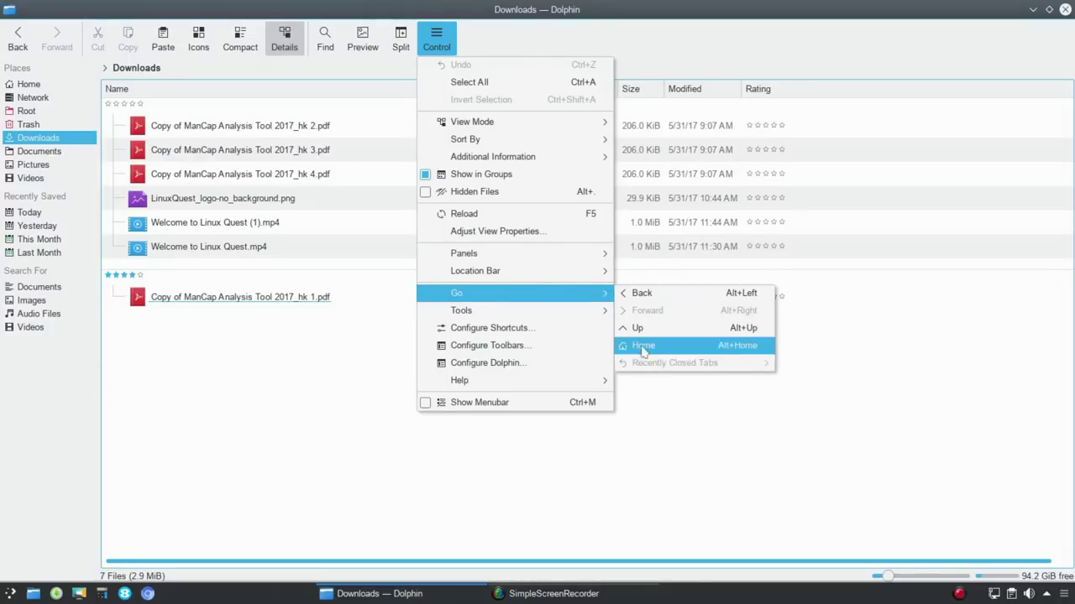
mouse_move(570, 314)
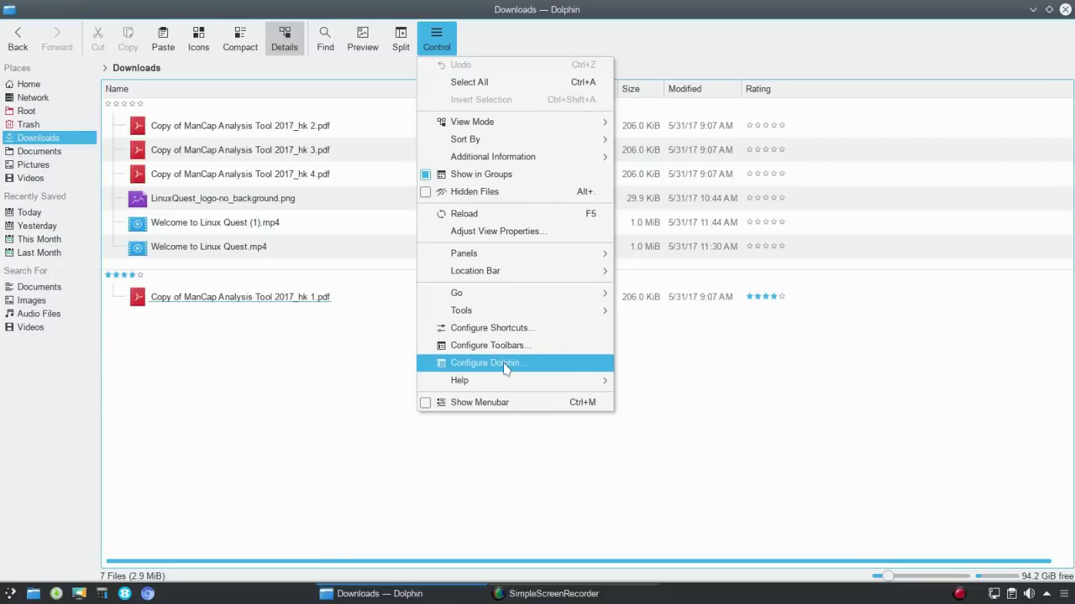
click(506, 369)
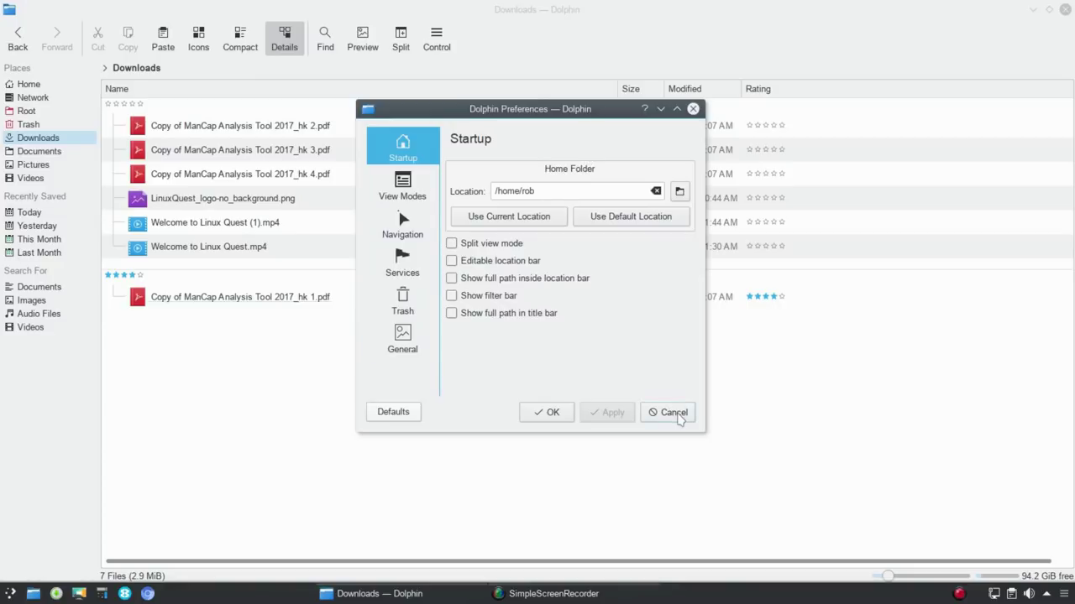
click(673, 413)
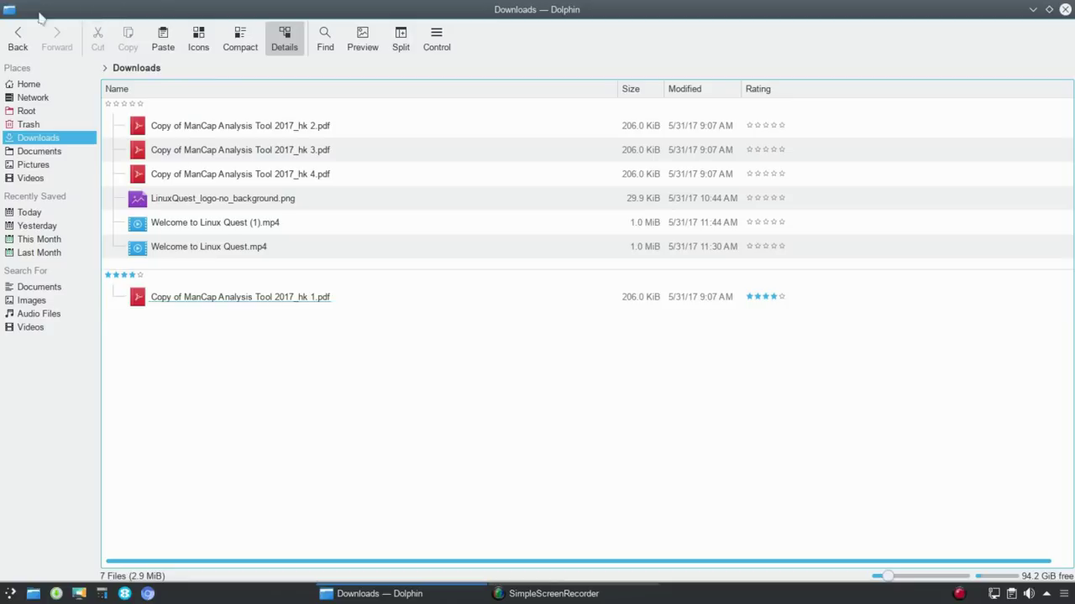
click(436, 37)
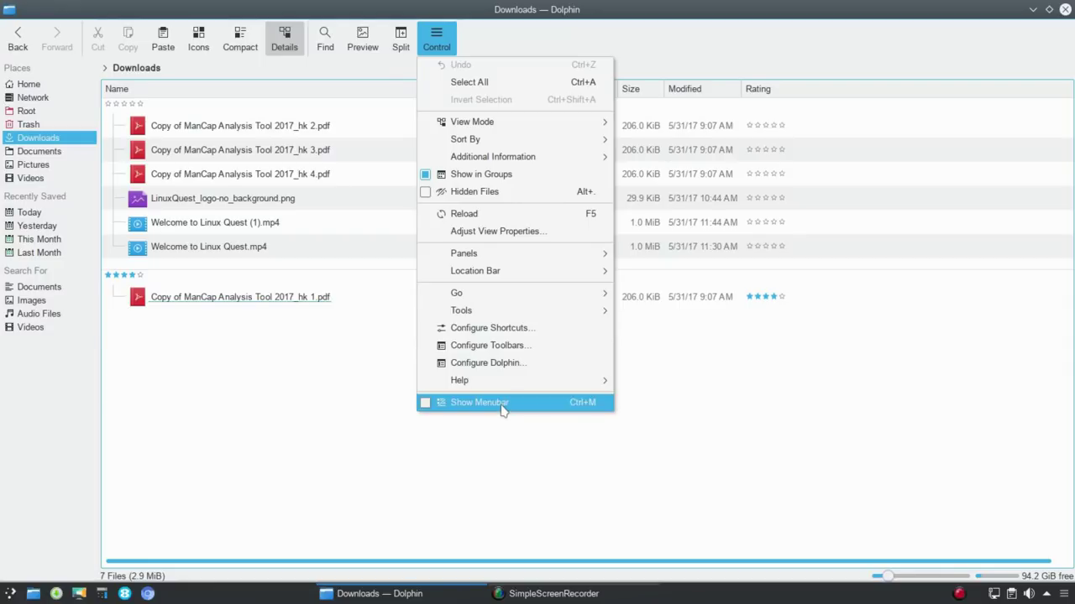
Show the menubar, browse the Settings, Tools, View and File menus, then dismiss them.
click(425, 404)
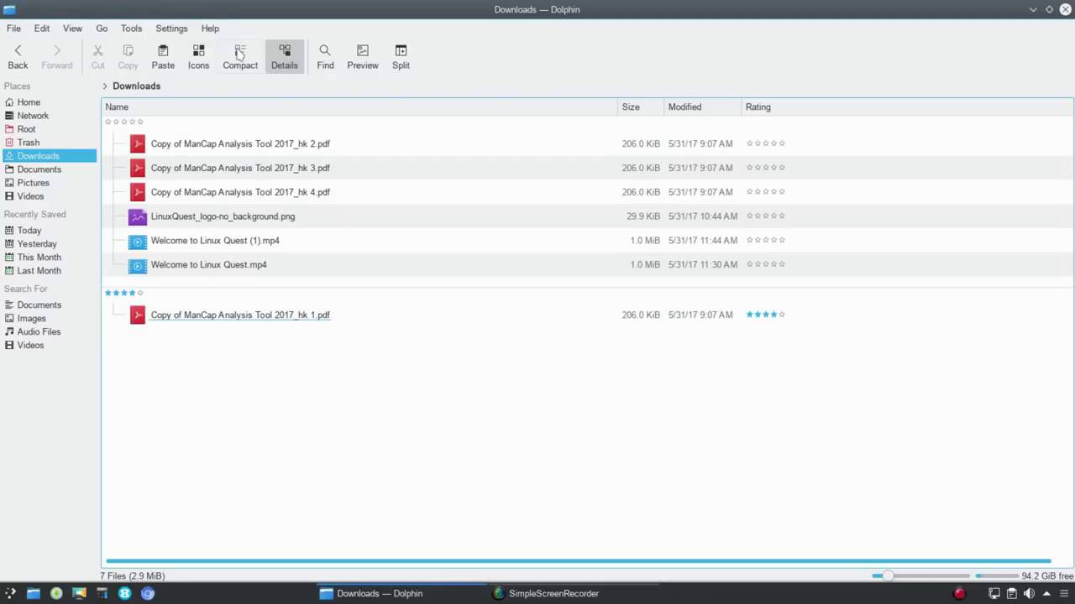
click(176, 29)
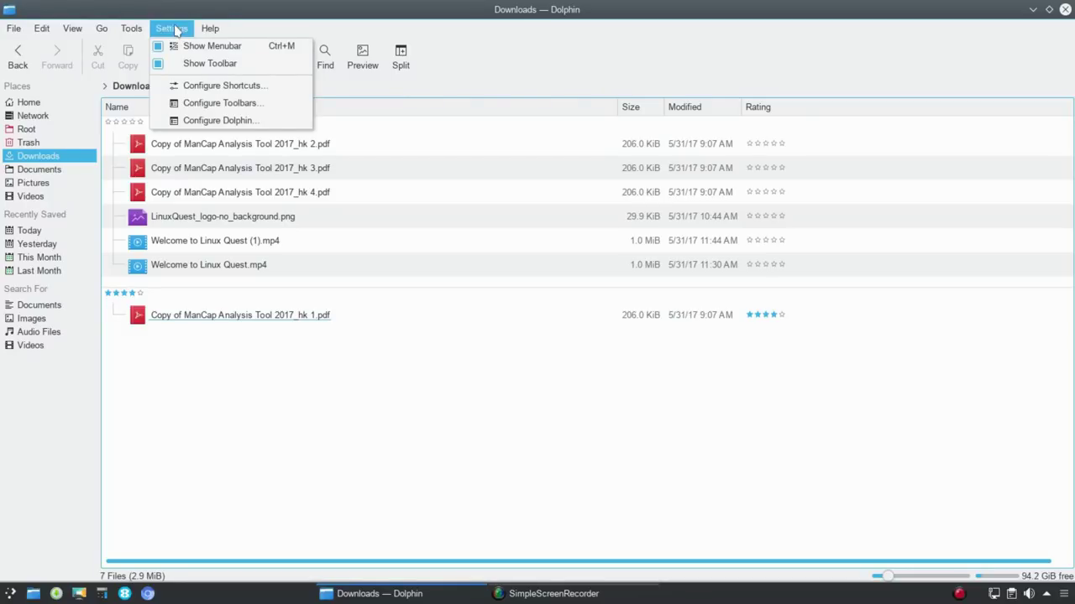
mouse_move(130, 31)
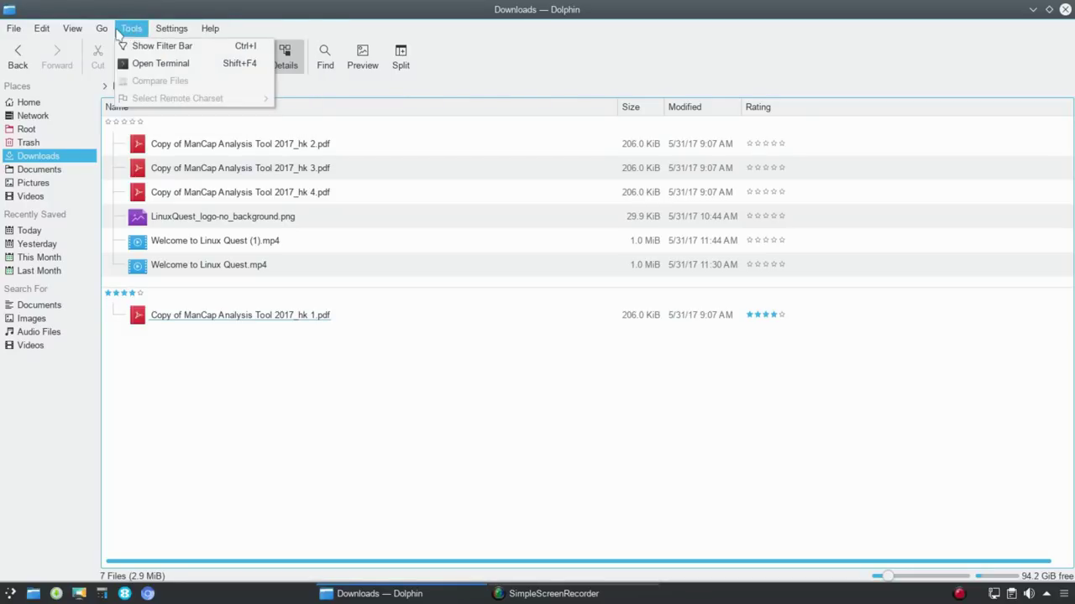
mouse_move(73, 31)
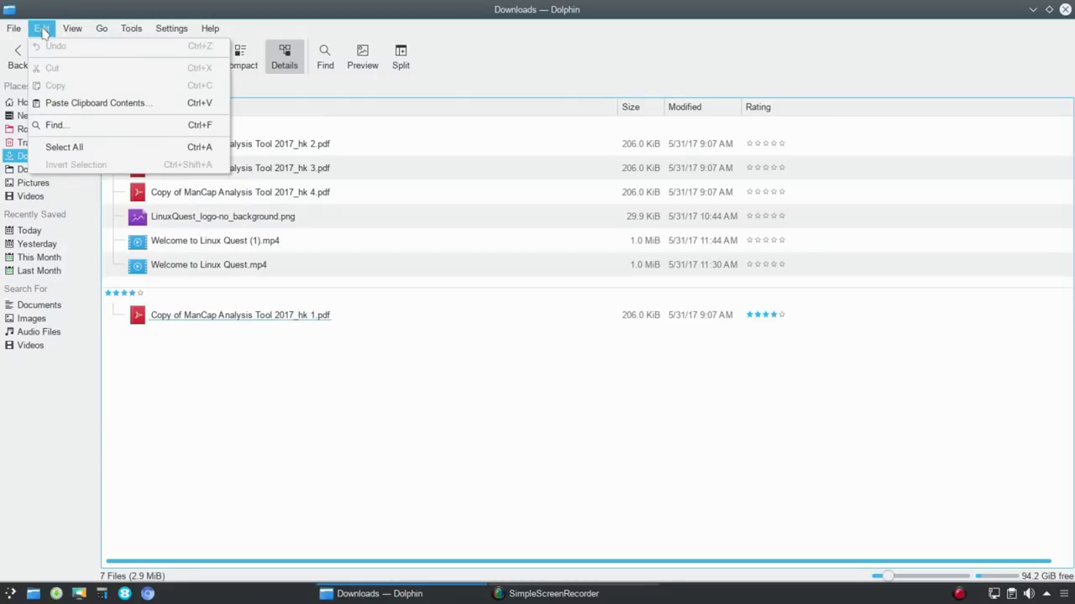
mouse_move(22, 32)
key(Escape)
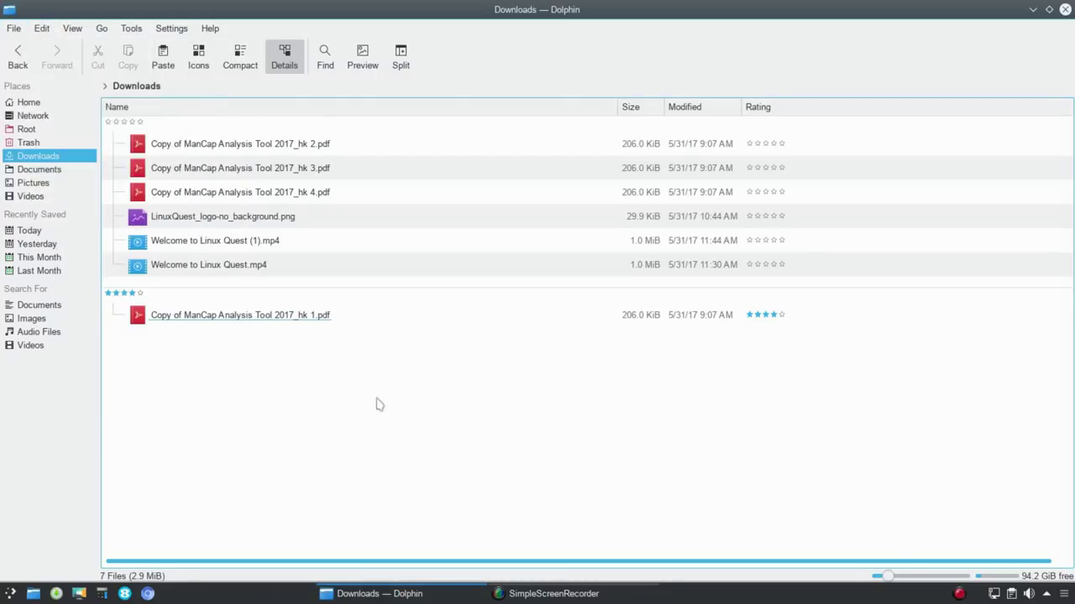
Go to the Home folder and remove Downloads, Documents and Pictures from Places.
click(26, 103)
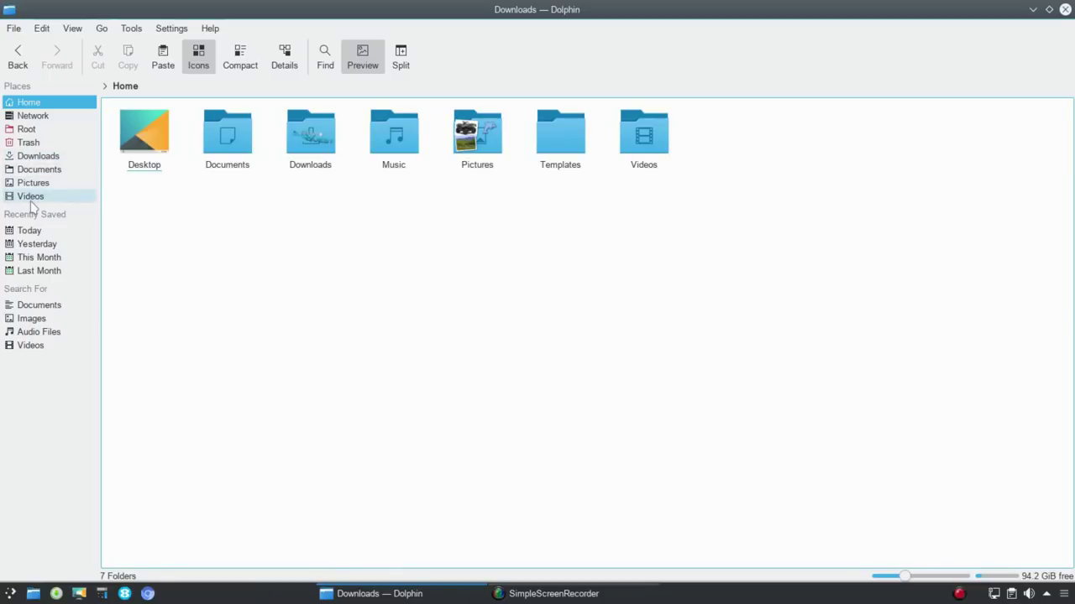
right_click(36, 157)
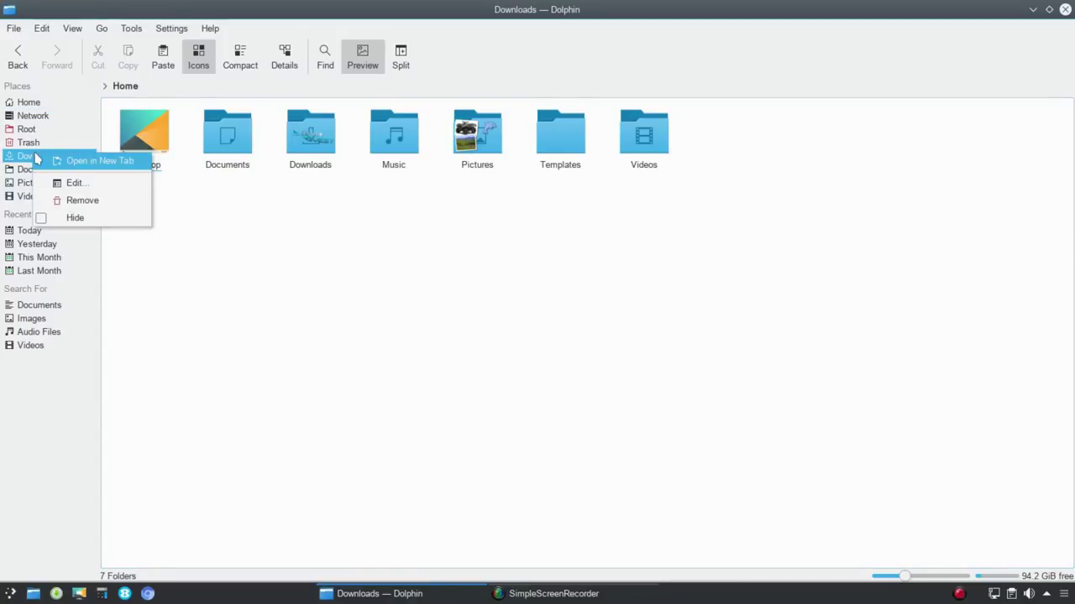
click(83, 202)
right_click(67, 155)
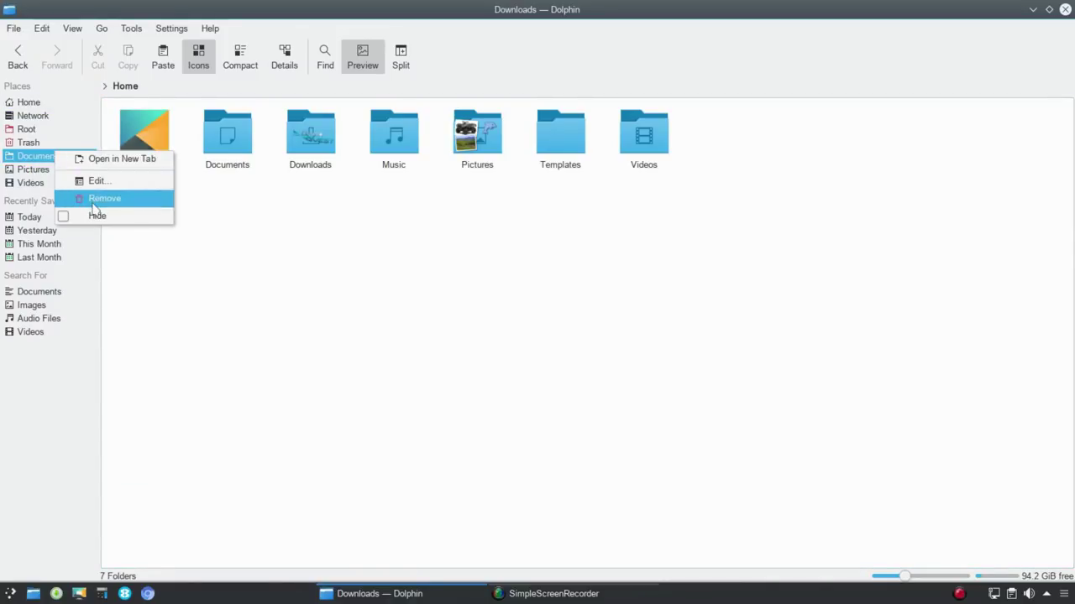
click(84, 200)
right_click(37, 156)
click(80, 205)
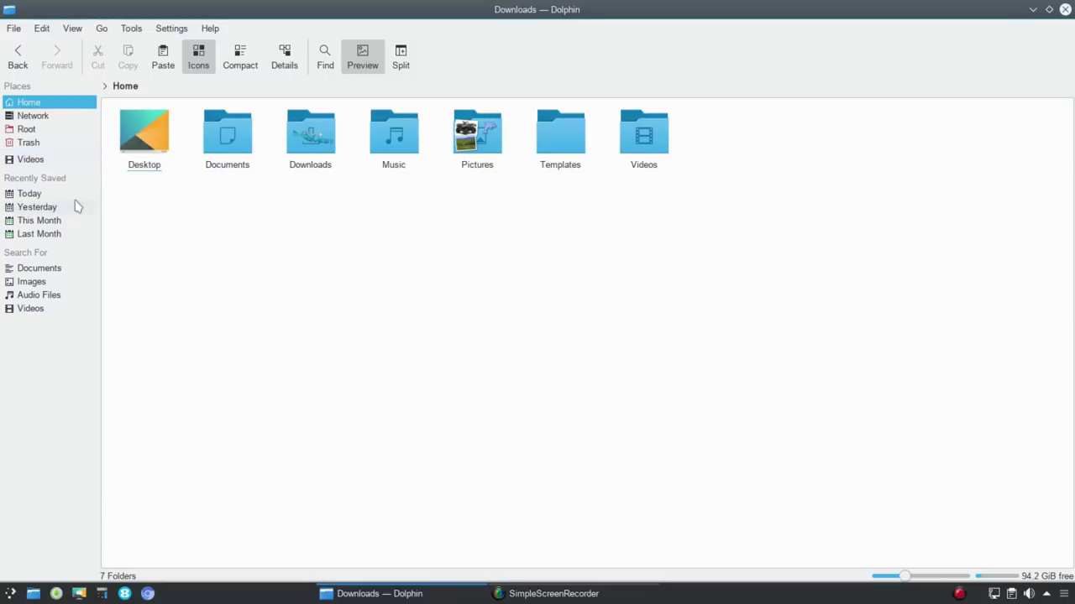
Turn off thumbnail previews and remove the Videos entry from Places.
right_click(35, 159)
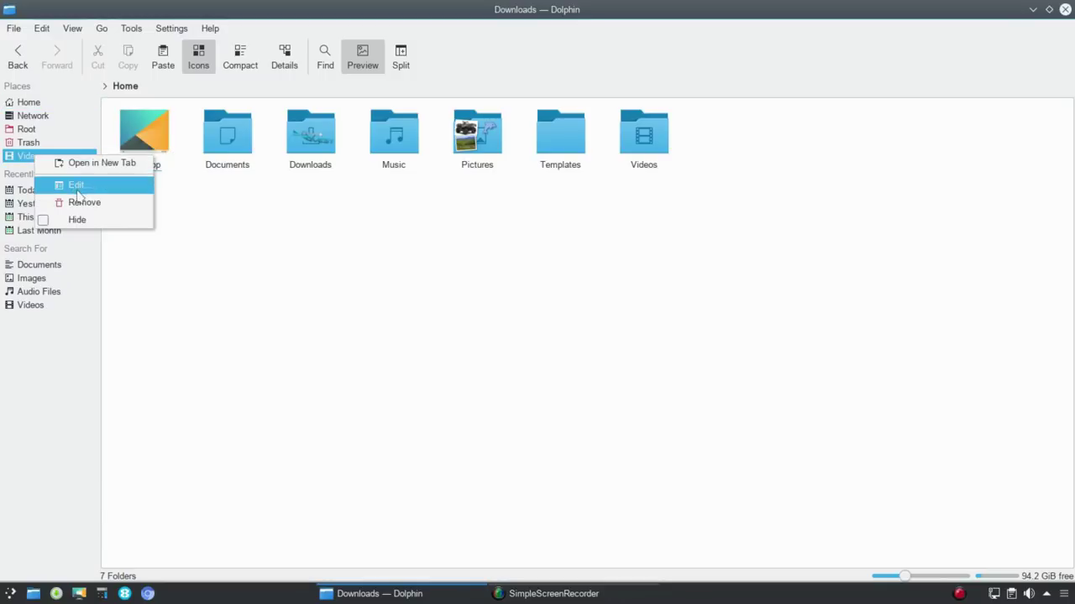
click(84, 185)
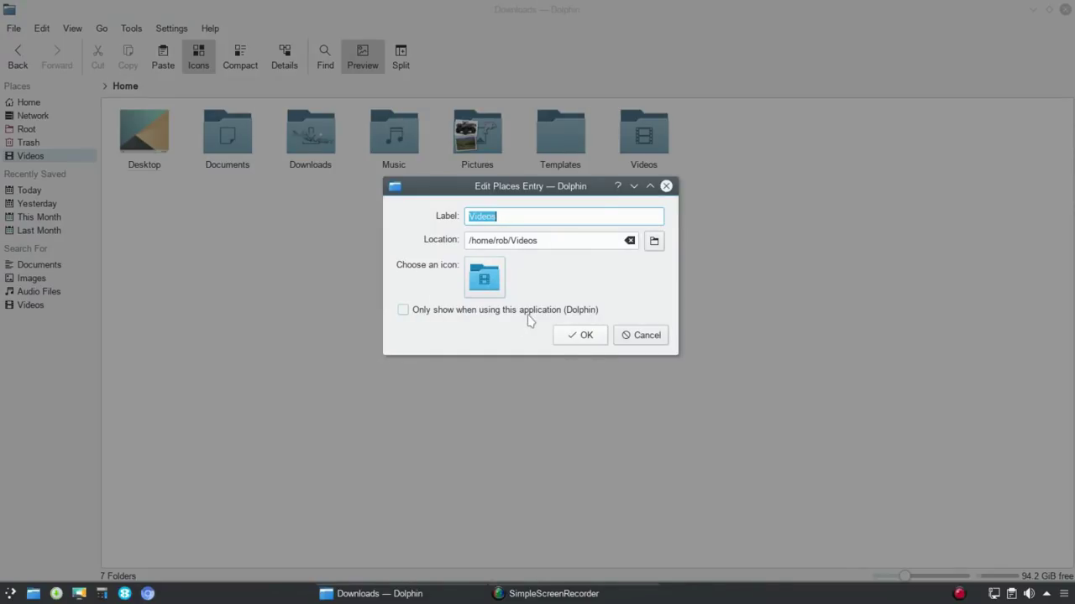
click(643, 336)
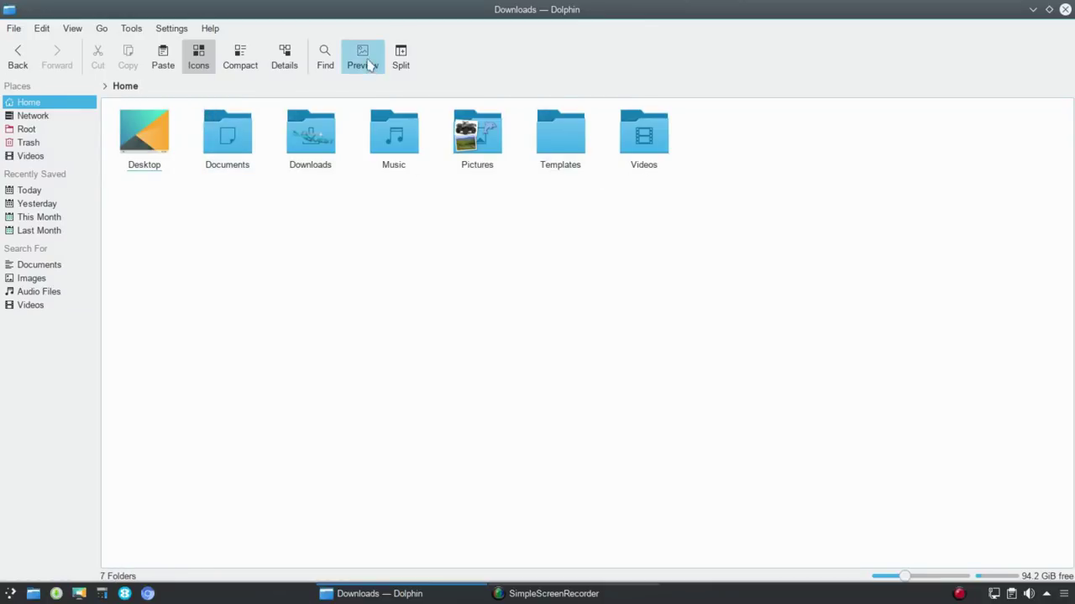
click(366, 62)
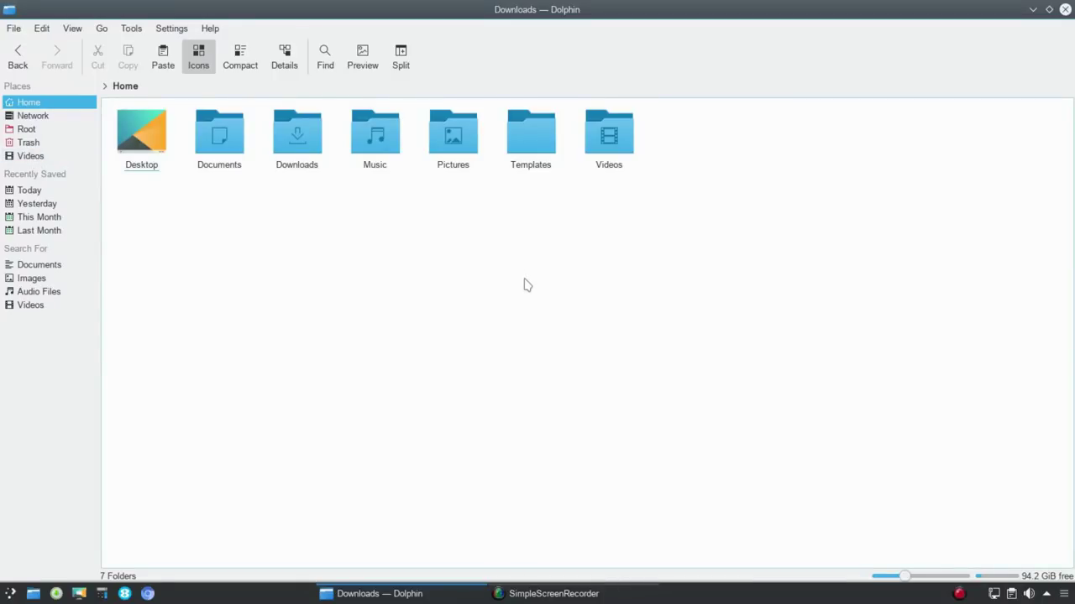
right_click(31, 156)
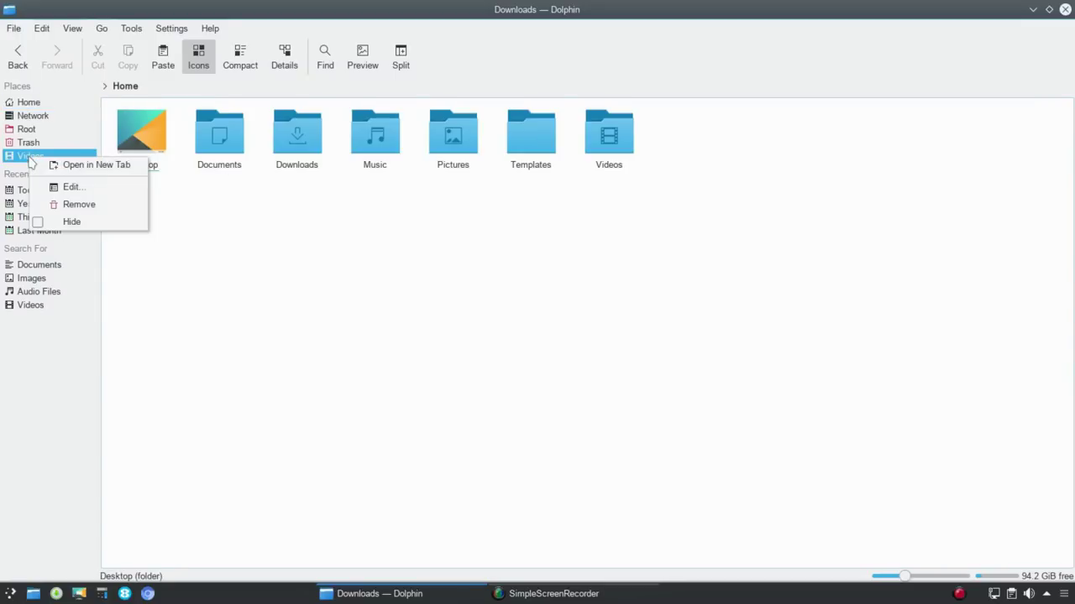
click(90, 204)
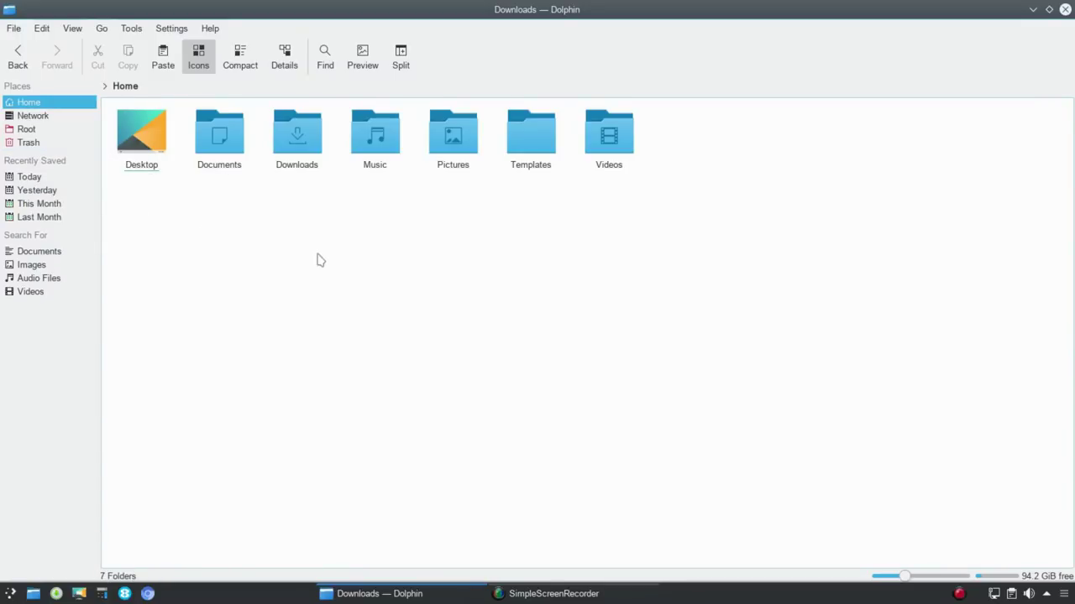